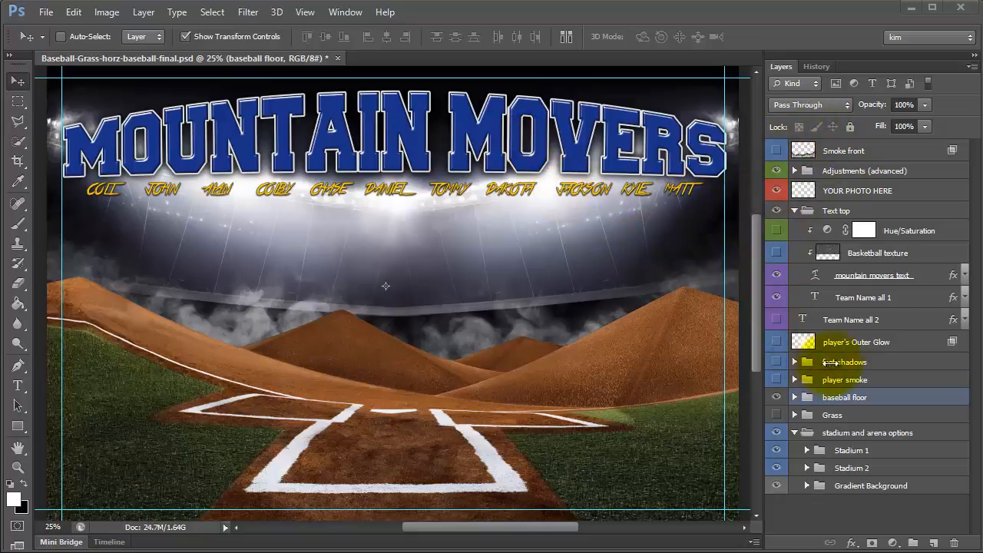
# - Expand the baseball floor group, select the Dirt Right only layer, and check the Dirt color layer's effect by hiding and reshowing it
pyautogui.click(859, 398)
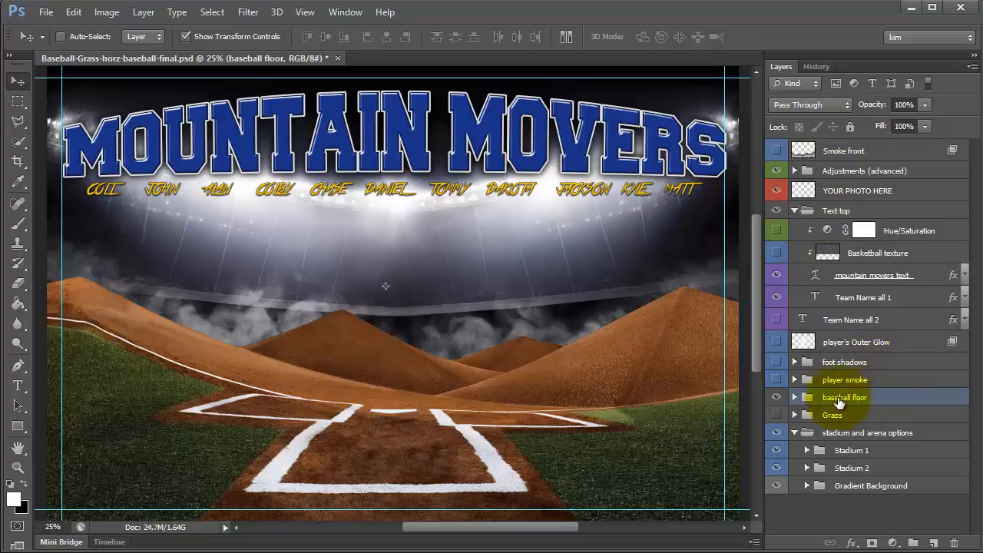
pyautogui.click(796, 398)
pyautogui.scroll(-3, 932, 377)
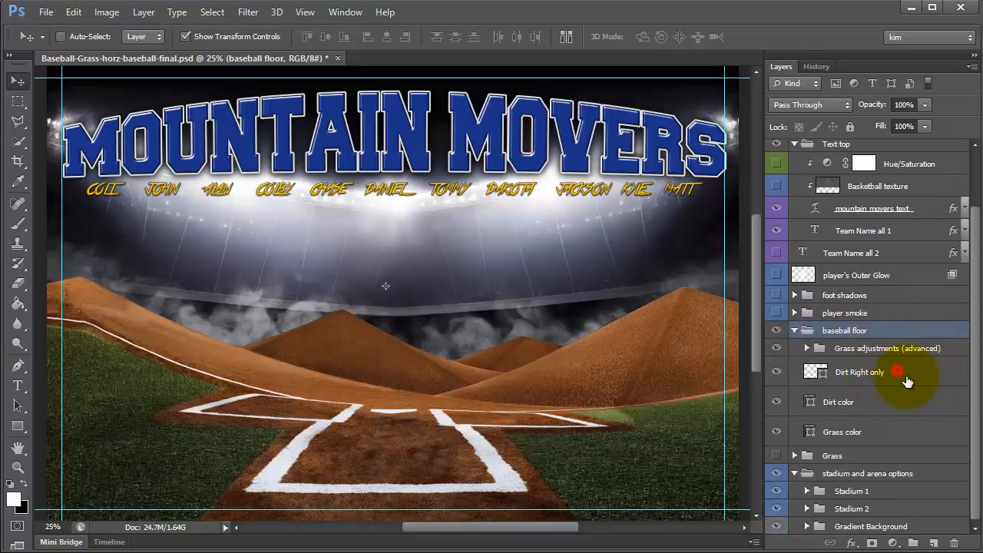
pyautogui.click(898, 373)
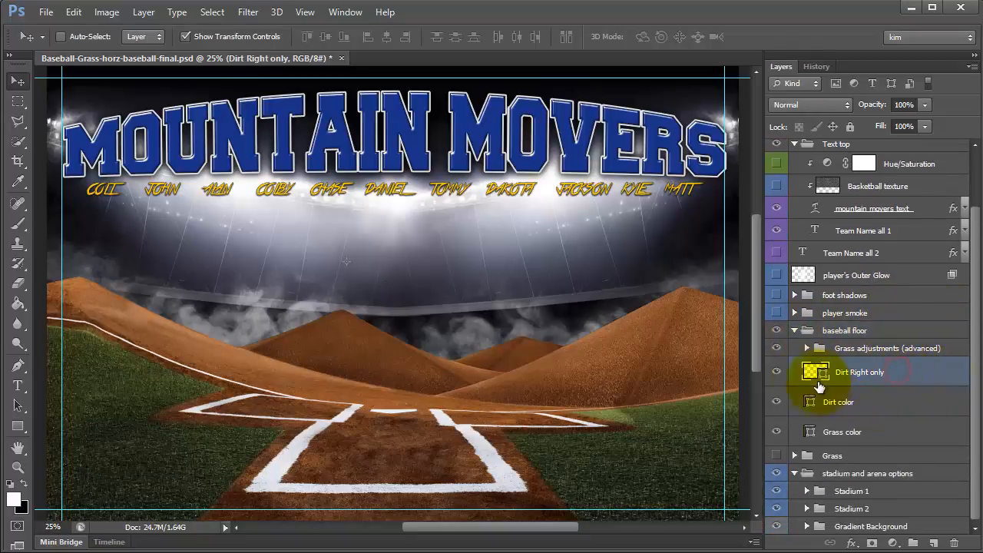
pyautogui.click(777, 403)
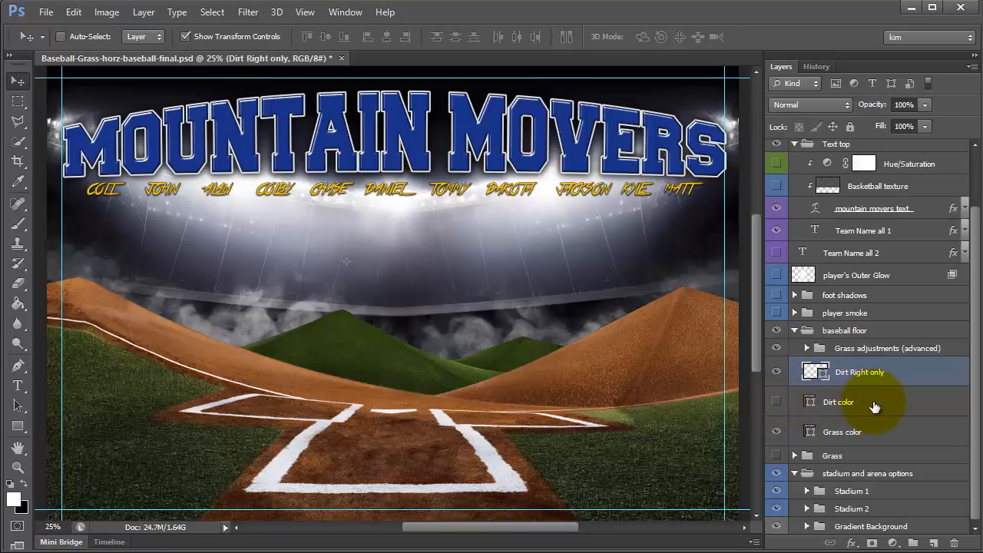
pyautogui.click(777, 402)
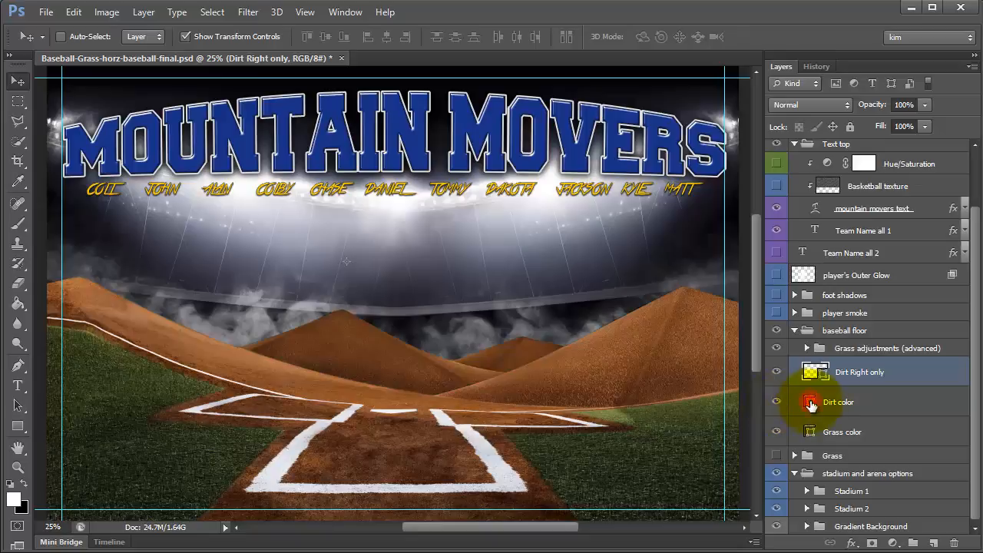
# - Try dark brown, green and crimson fill colors on the Dirt color layer
pyautogui.doubleClick(811, 401)
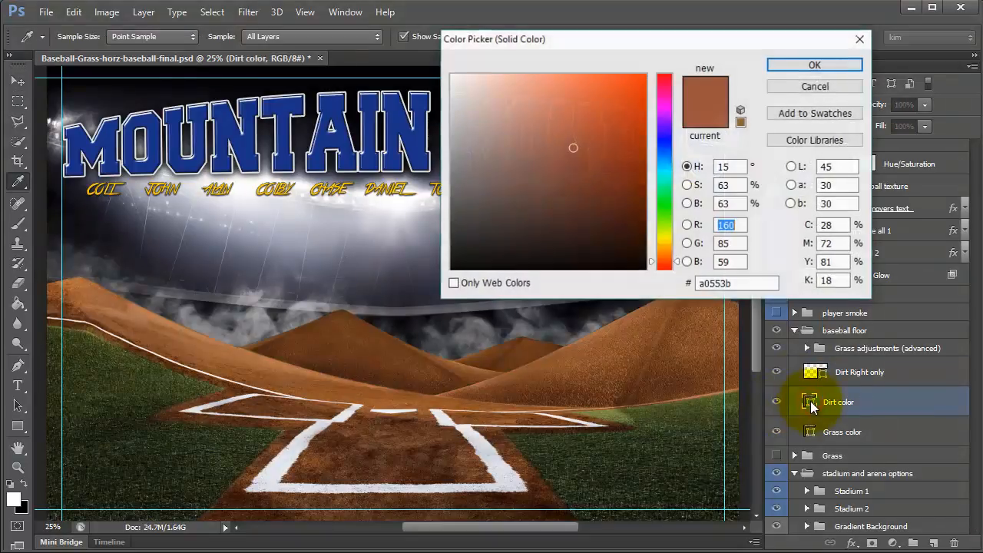
pyautogui.click(574, 188)
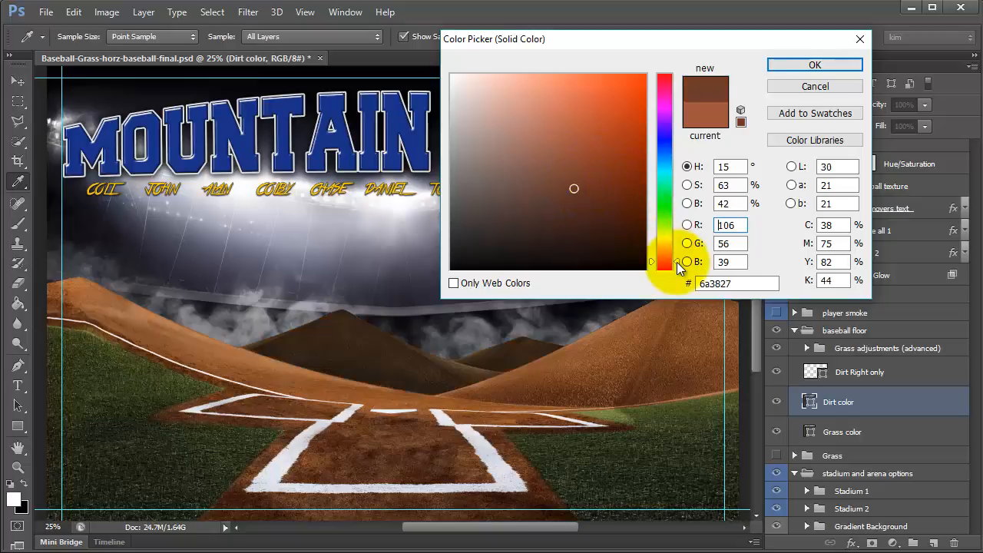
pyautogui.moveTo(676, 262); pyautogui.dragTo(677, 211)
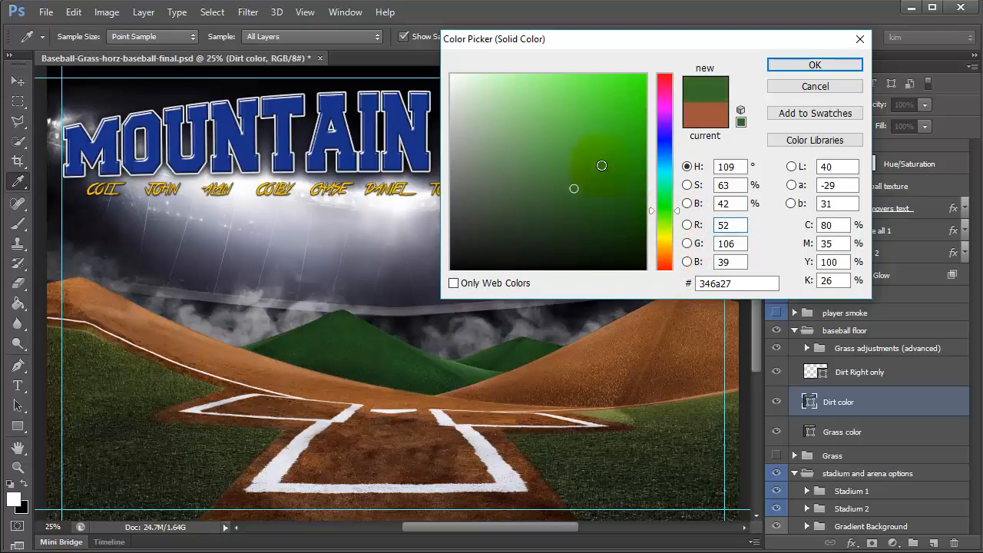
pyautogui.moveTo(666, 104); pyautogui.dragTo(665, 83)
pyautogui.moveTo(576, 116); pyautogui.dragTo(589, 148)
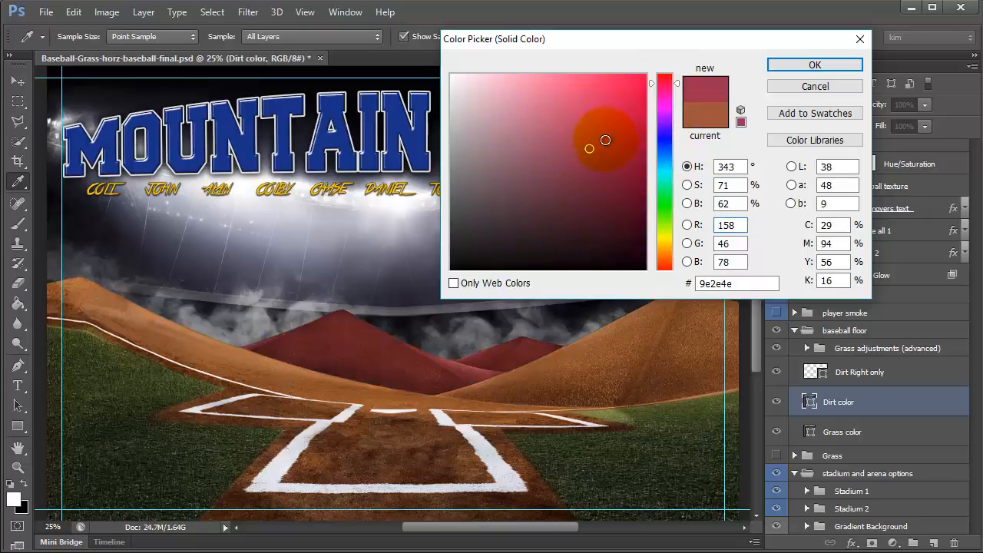
pyautogui.click(606, 140)
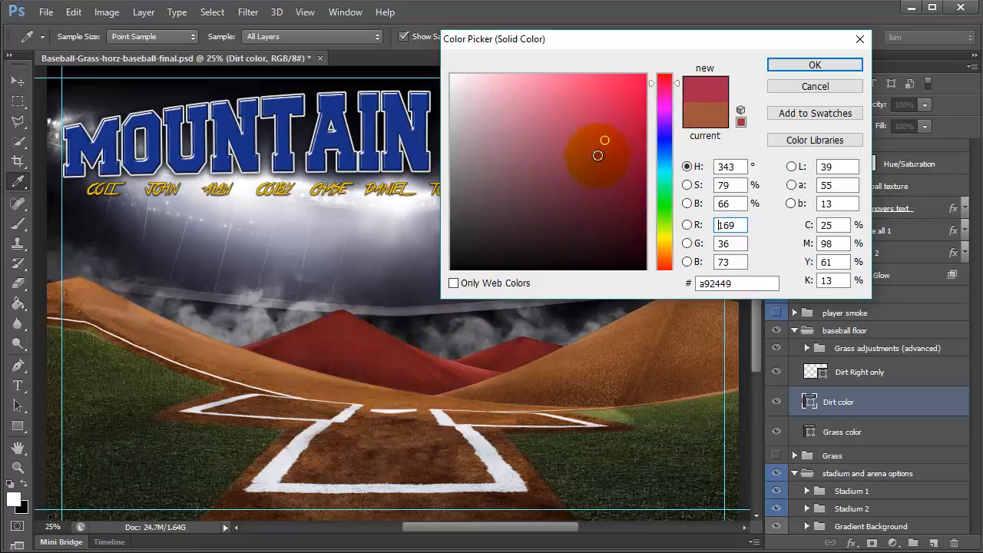
pyautogui.click(804, 87)
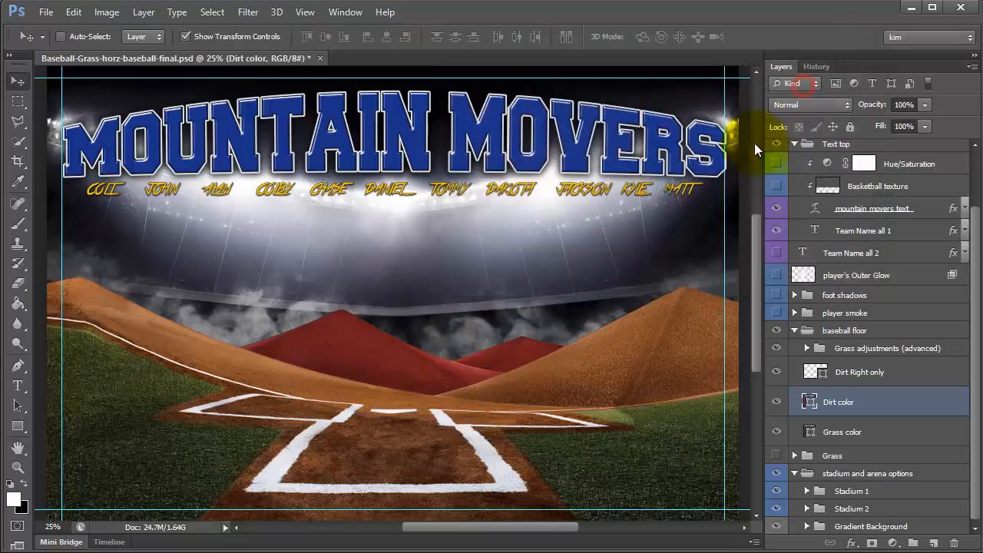
# - Hide the baseball floor group, show the Grass group in its place, and select the Grass group
pyautogui.click(777, 433)
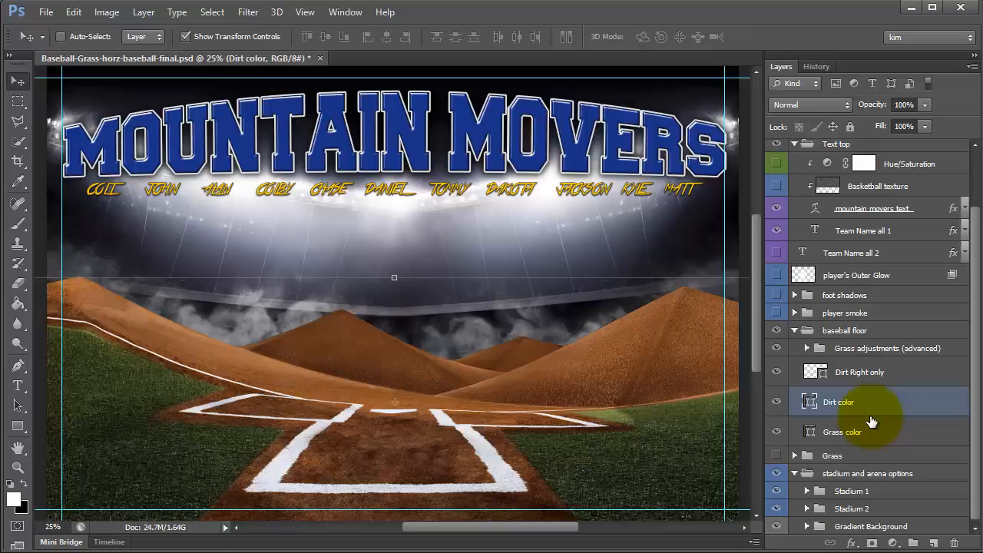
pyautogui.click(874, 334)
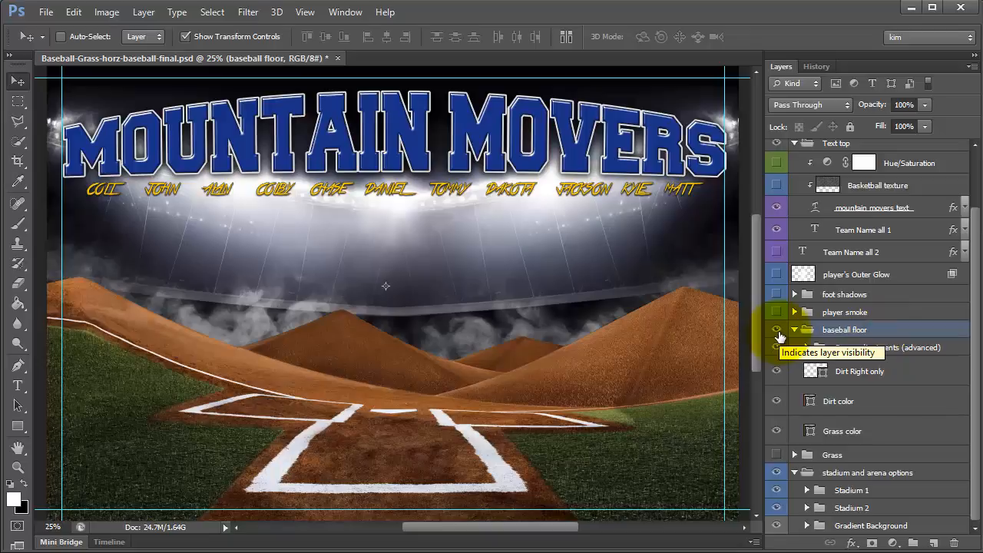
pyautogui.click(779, 336)
pyautogui.click(776, 431)
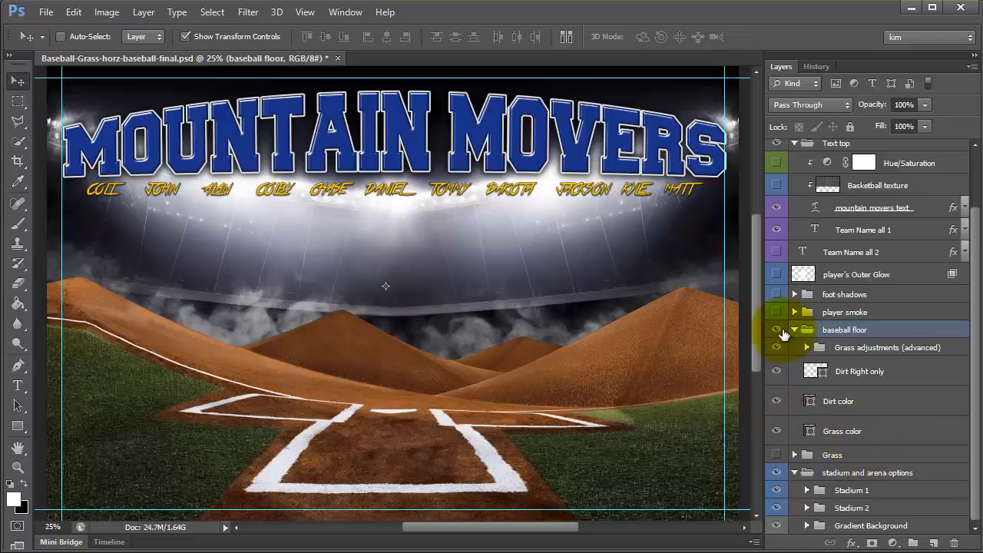
pyautogui.click(778, 330)
pyautogui.click(777, 455)
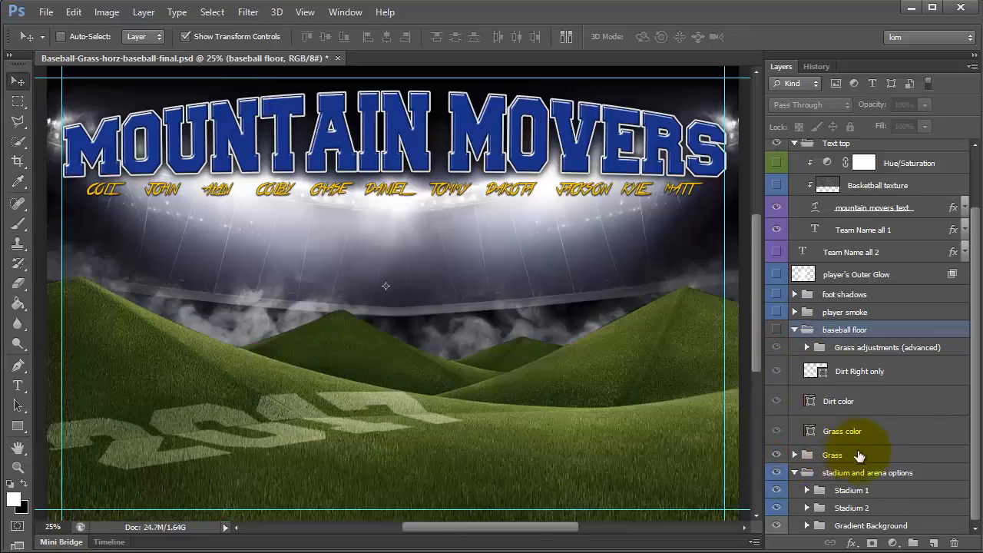
pyautogui.click(876, 457)
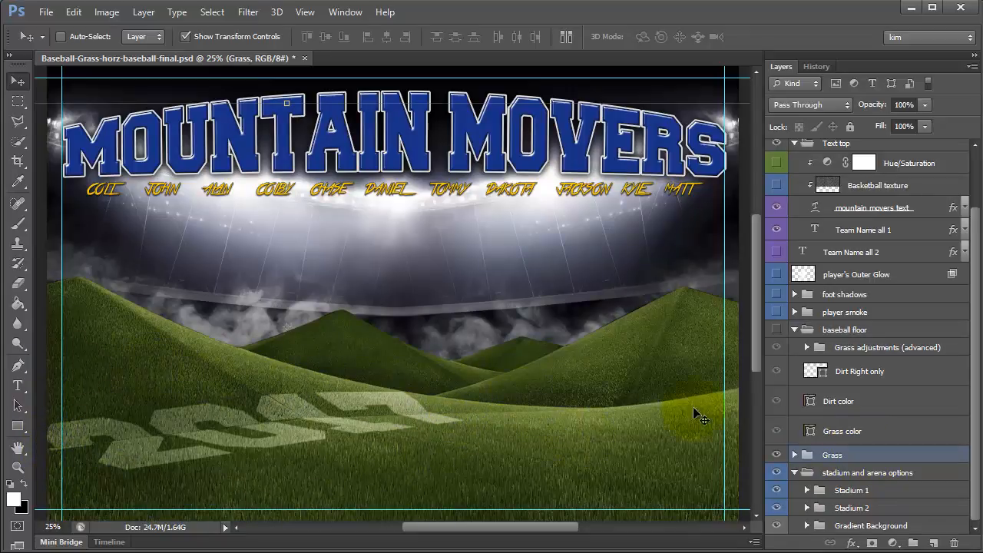
# - Expand the Stadium 1 group within stadium and arena options and review its lights and background layers
pyautogui.click(825, 468)
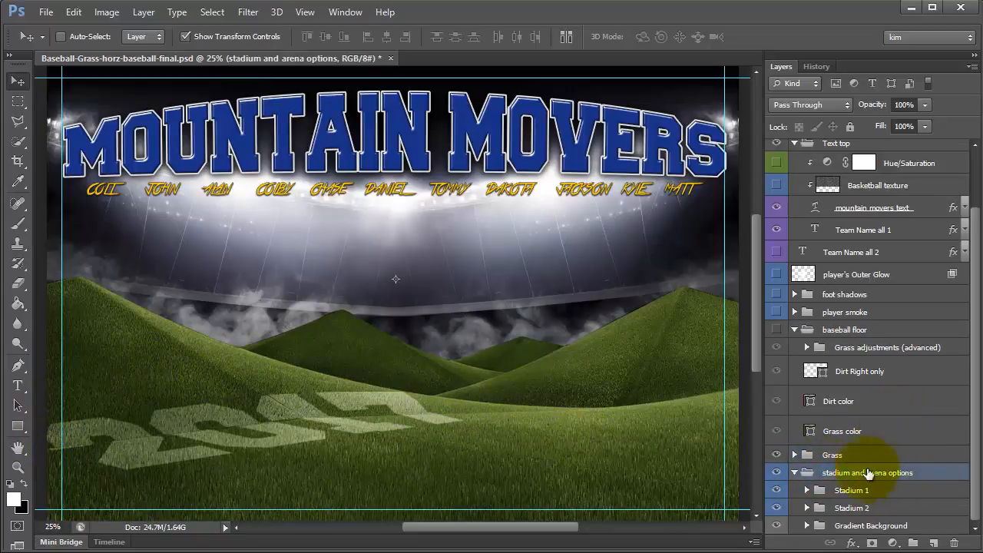
pyautogui.click(832, 488)
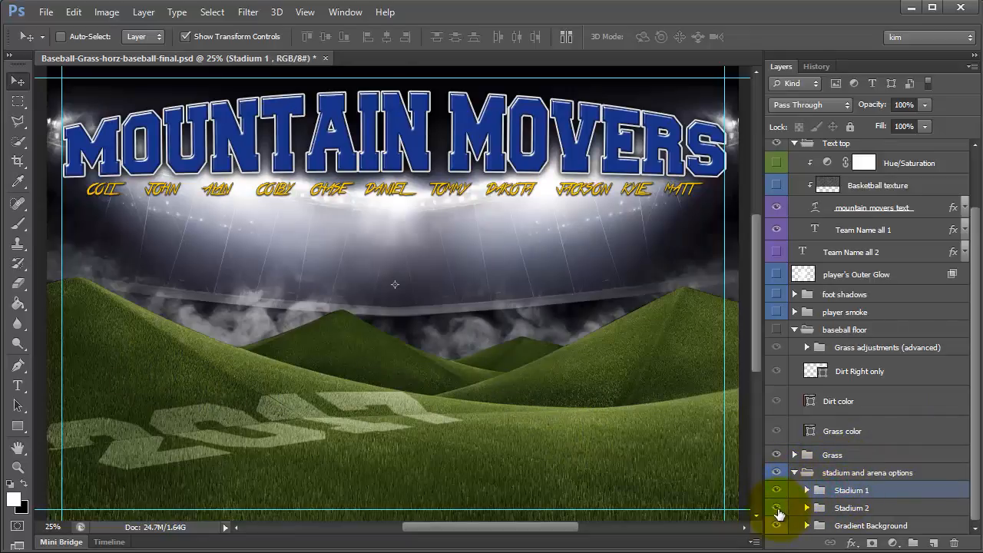
pyautogui.click(872, 492)
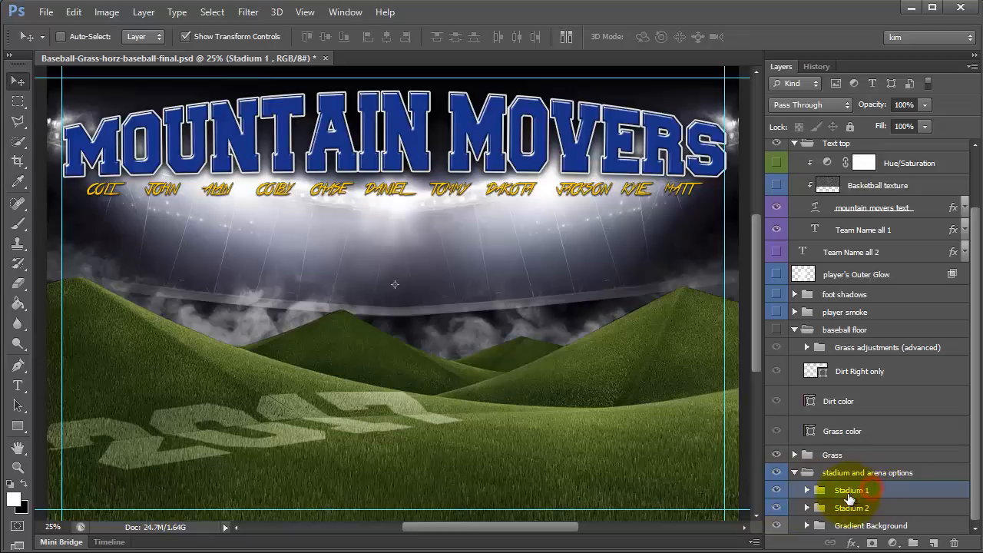
pyautogui.click(806, 491)
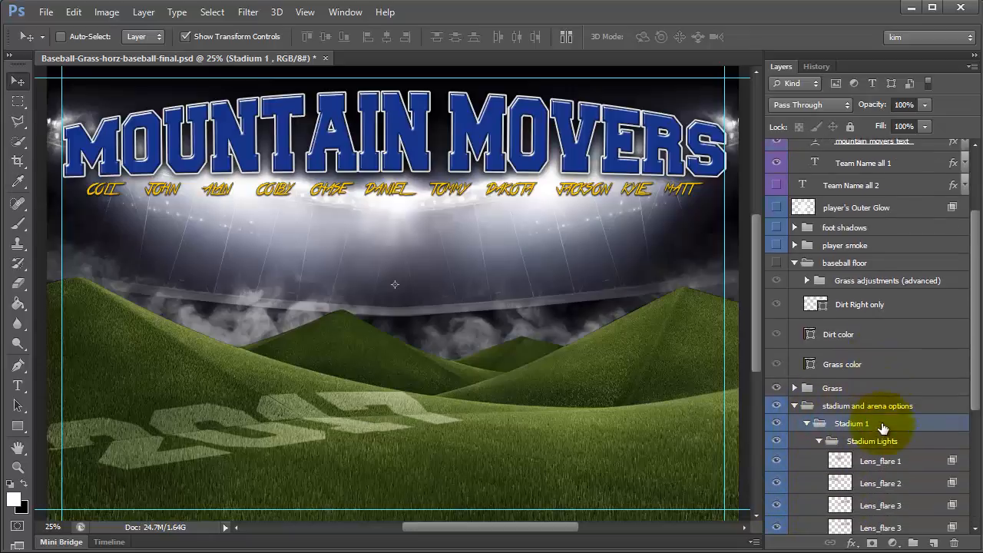
pyautogui.scroll(-3, 882, 427)
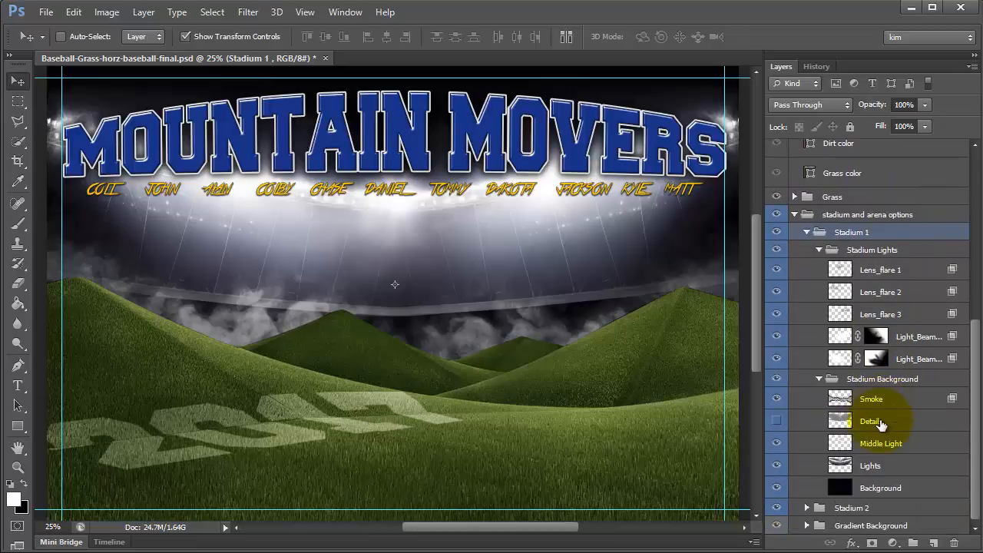
# - Compare the Stadium 1 background with the Smoke and Details layers shown and hidden, and collapse the Stadium 1 group
pyautogui.click(778, 400)
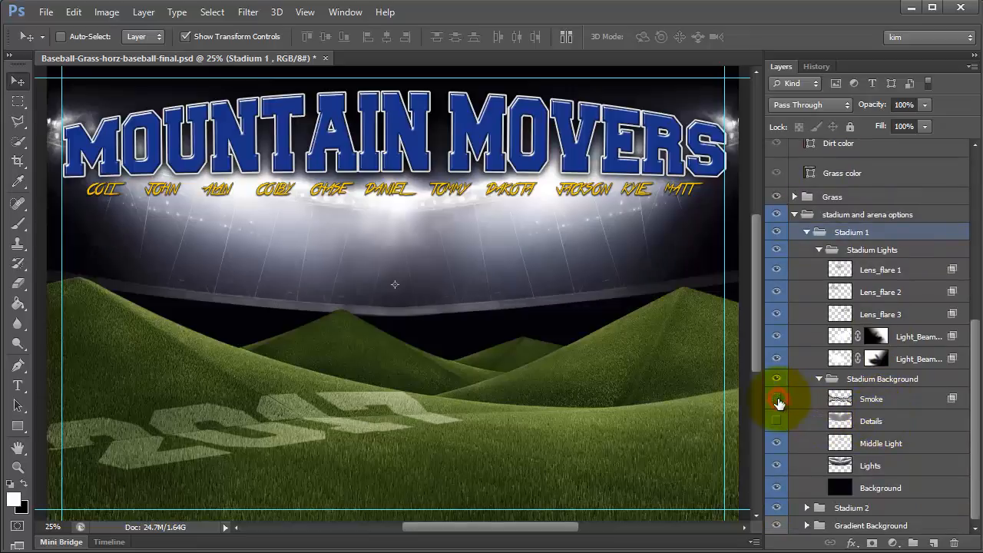
pyautogui.click(778, 399)
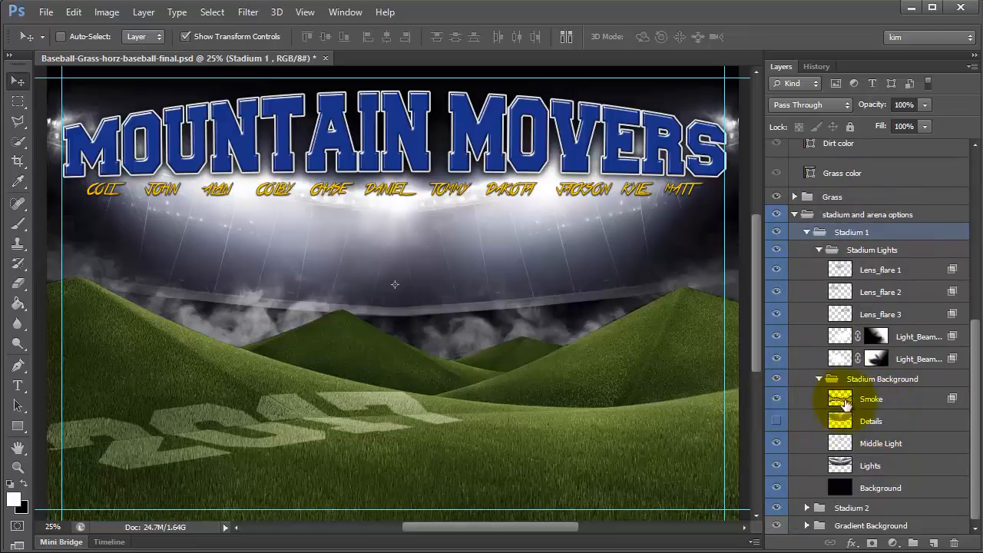
pyautogui.click(905, 427)
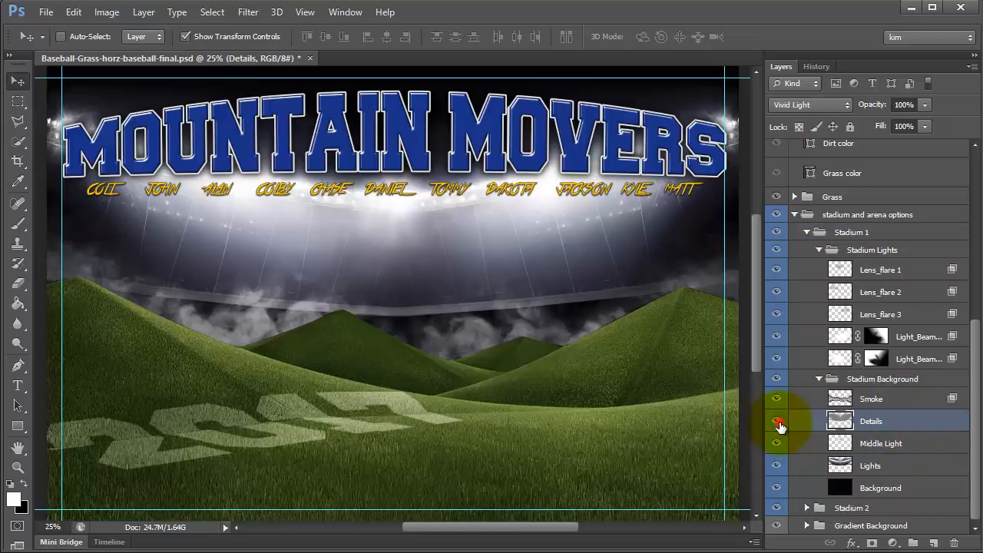
pyautogui.click(777, 421)
pyautogui.click(876, 446)
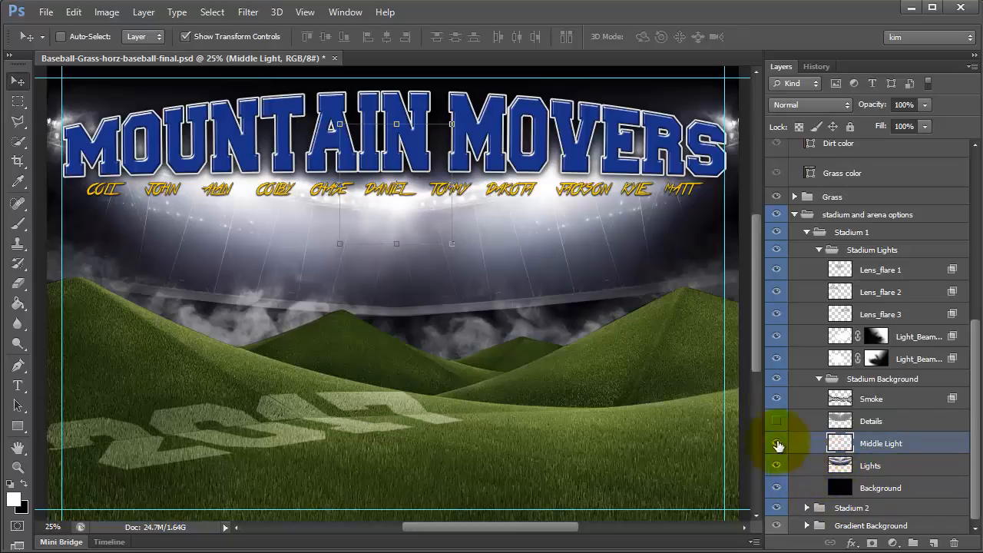
pyautogui.click(807, 232)
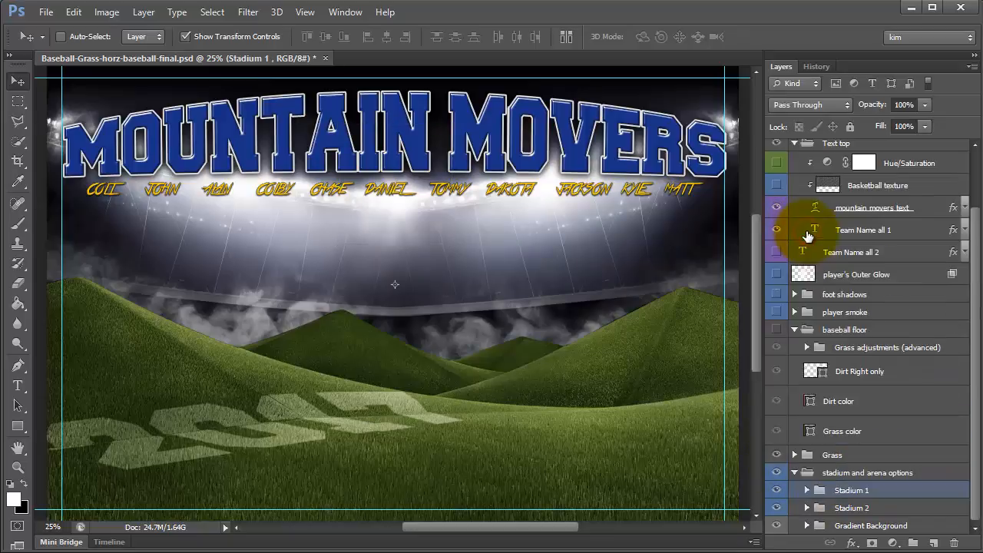
# - Hide the Stadium 1 group and expand the Stadium 2 group together with its Stadium 2 background subgroup
pyautogui.click(845, 491)
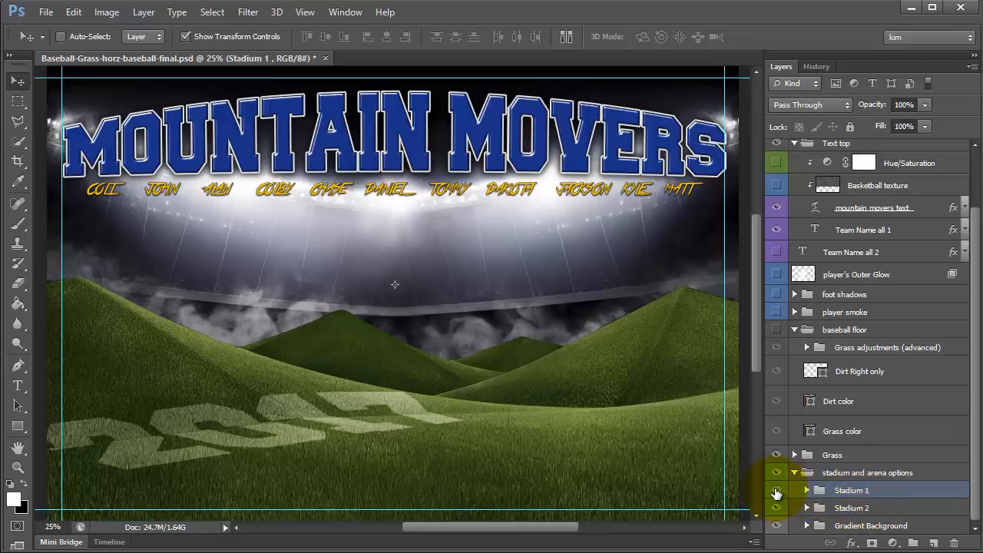
pyautogui.click(777, 493)
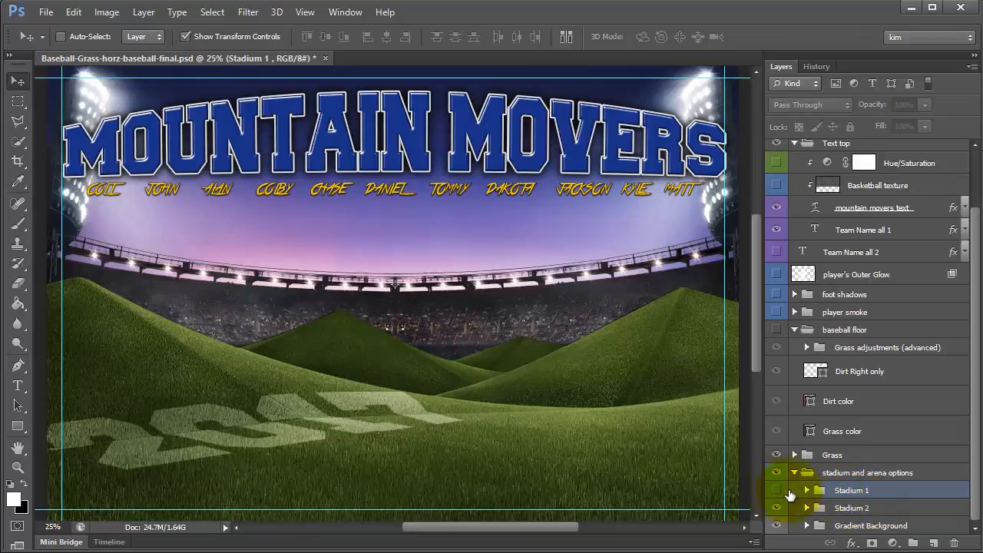
pyautogui.click(807, 511)
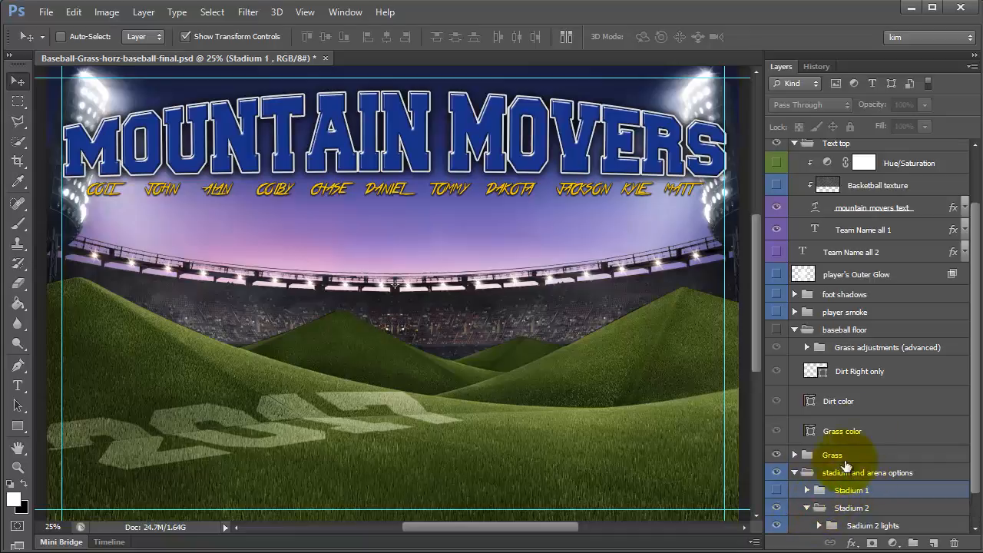
pyautogui.scroll(-1, 878, 402)
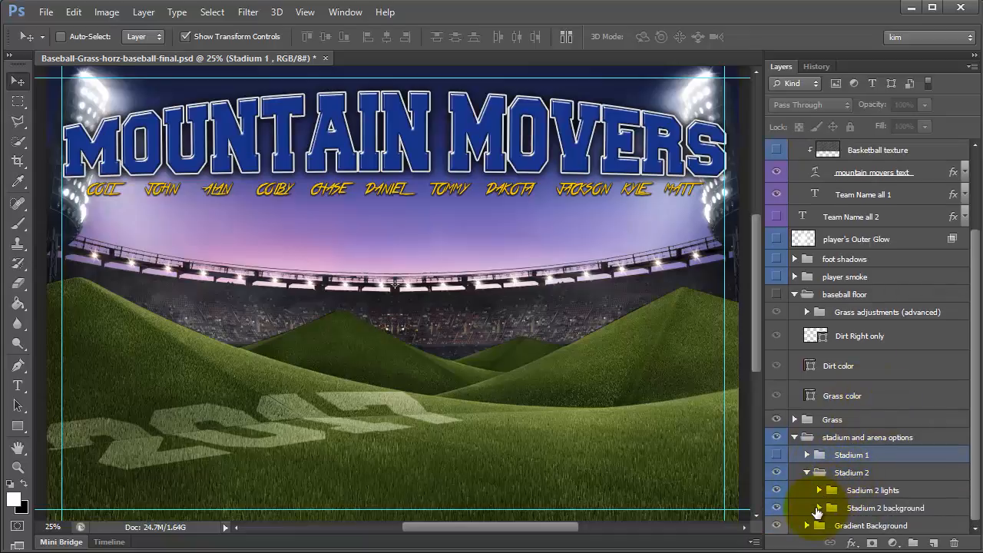
pyautogui.click(819, 508)
pyautogui.scroll(-3, 845, 461)
pyautogui.scroll(-2, 845, 449)
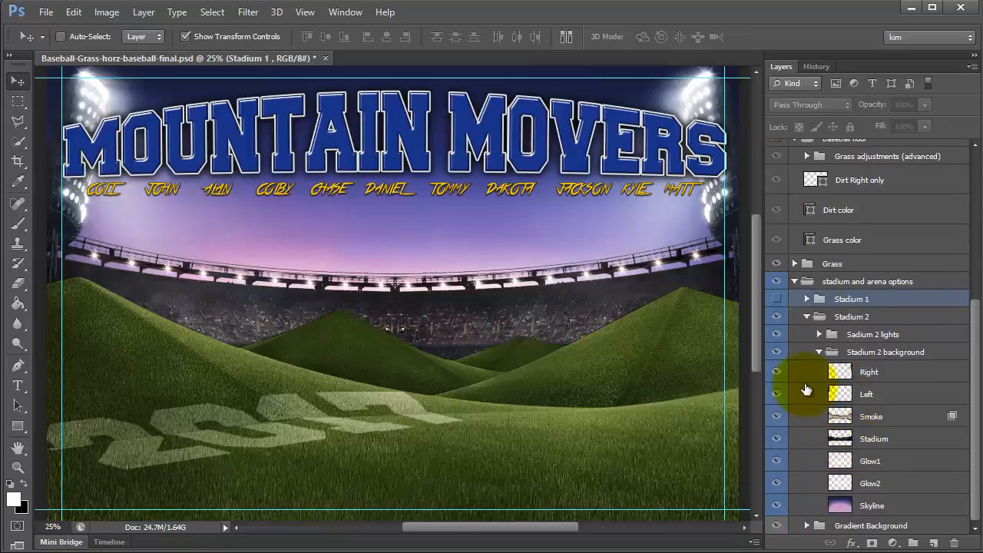
# - Expand the Sadium 2 lights group and examine its left and right light layers and the background layers below them
pyautogui.click(819, 335)
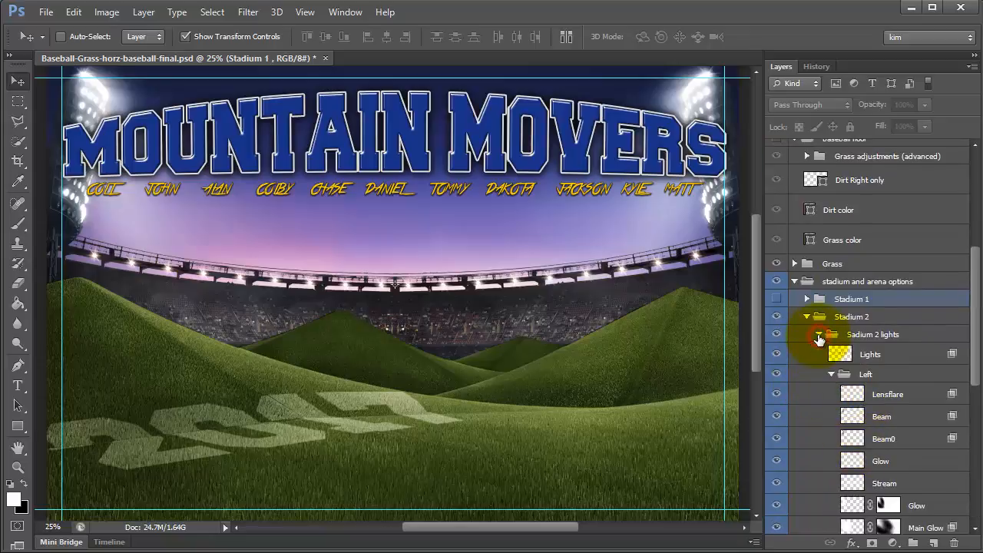
pyautogui.moveTo(700, 107); pyautogui.dragTo(707, 94)
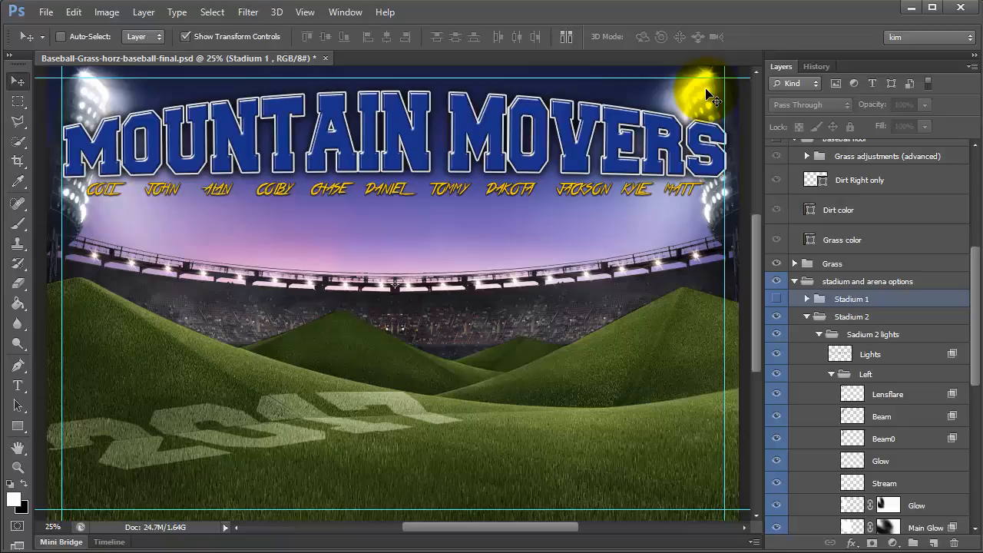
pyautogui.scroll(-3, 883, 384)
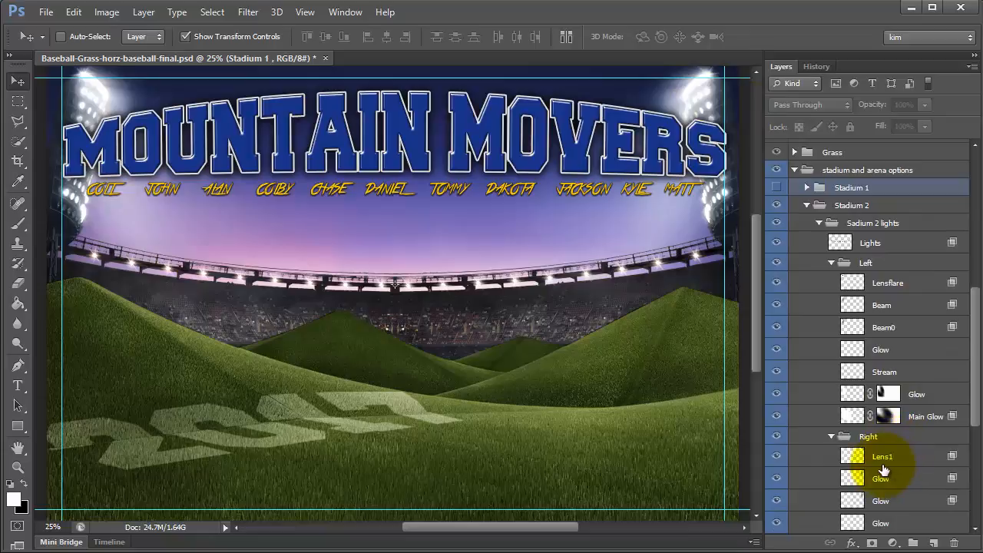
pyautogui.scroll(-7, 891, 465)
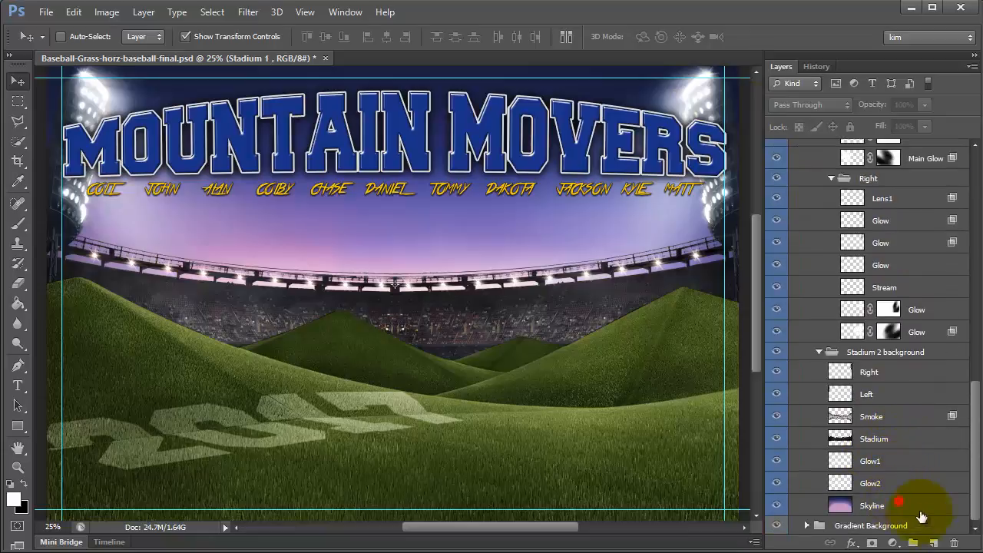
# - Add a Hue/Saturation adjustment layer directly above the Skyline layer in the Stadium 2 background group
pyautogui.click(913, 513)
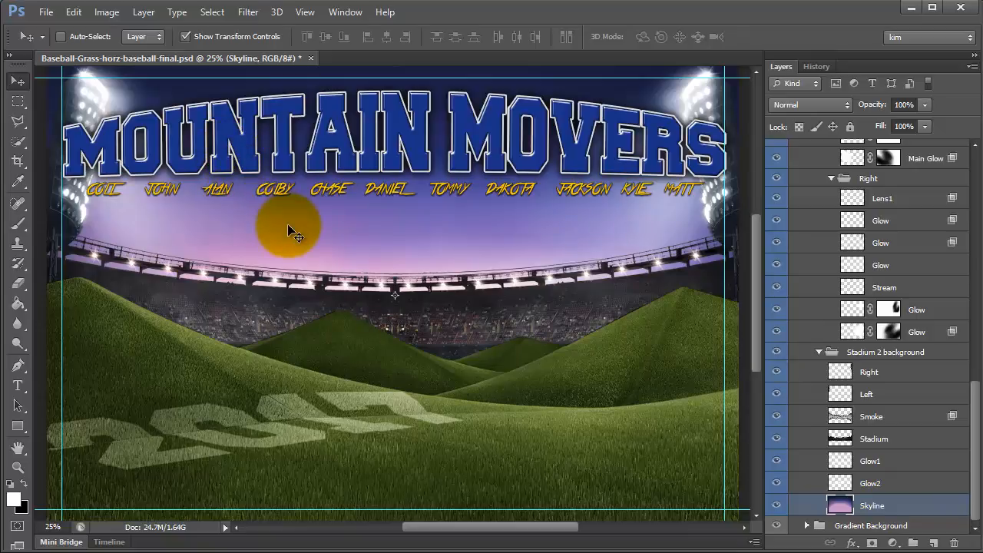
pyautogui.click(894, 543)
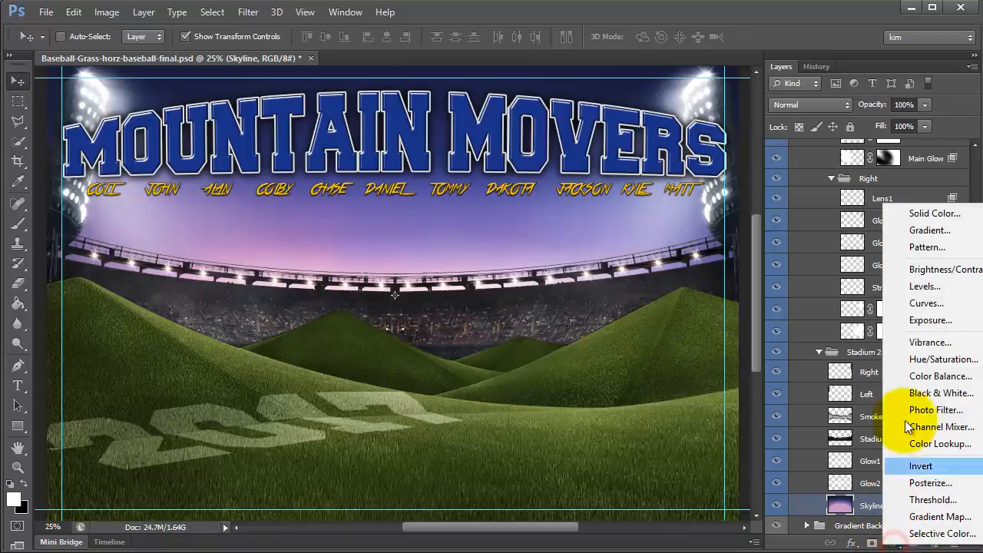
pyautogui.click(918, 360)
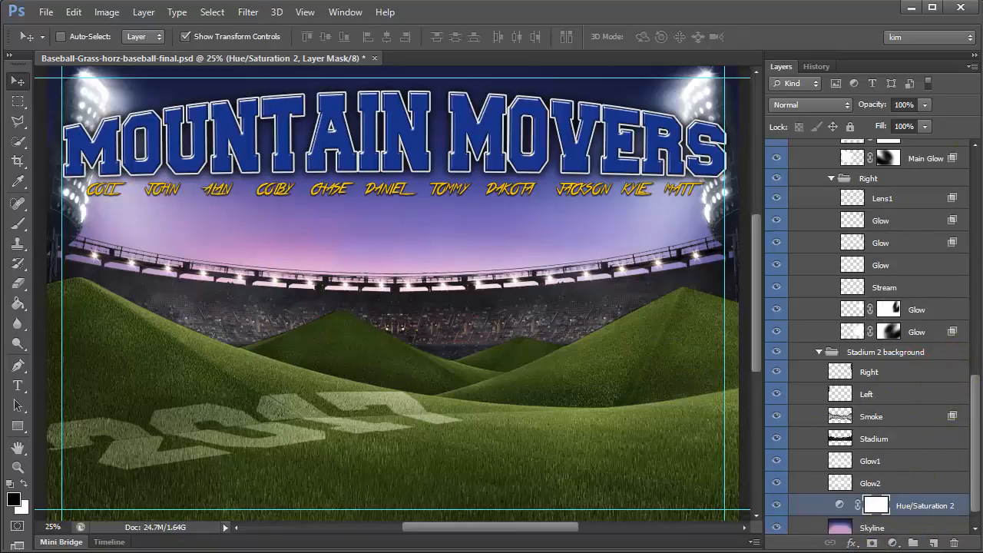
pyautogui.moveTo(713, 106); pyautogui.dragTo(770, 92)
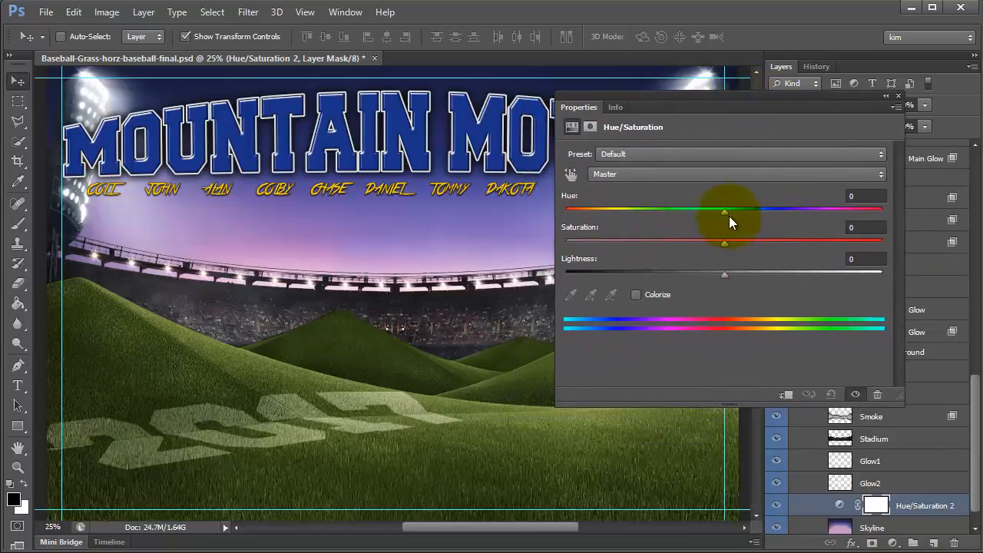
# - Colorize the skyline through the Hue/Saturation adjustment with a hue of about 262
pyautogui.moveTo(726, 210); pyautogui.dragTo(641, 219)
pyautogui.click(635, 294)
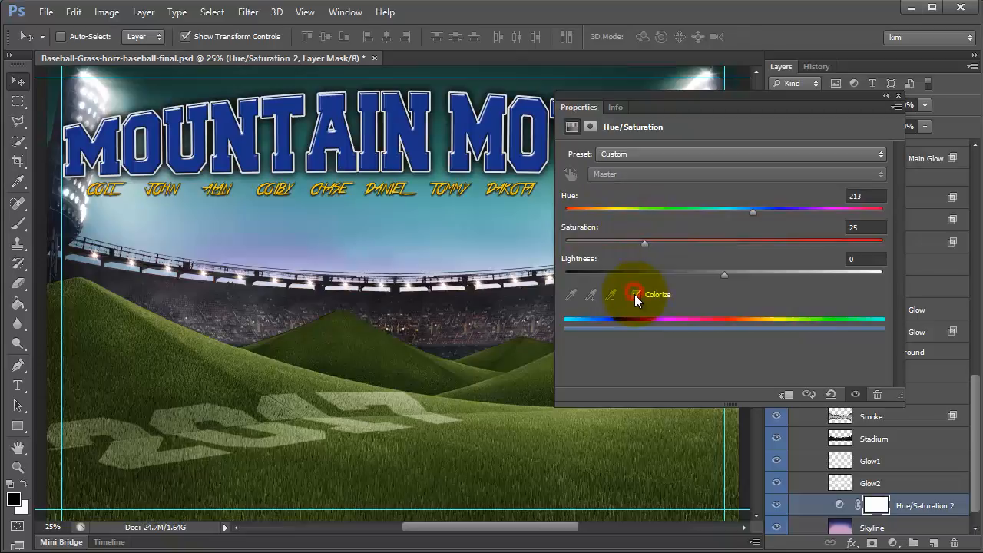
pyautogui.moveTo(752, 212); pyautogui.dragTo(802, 218)
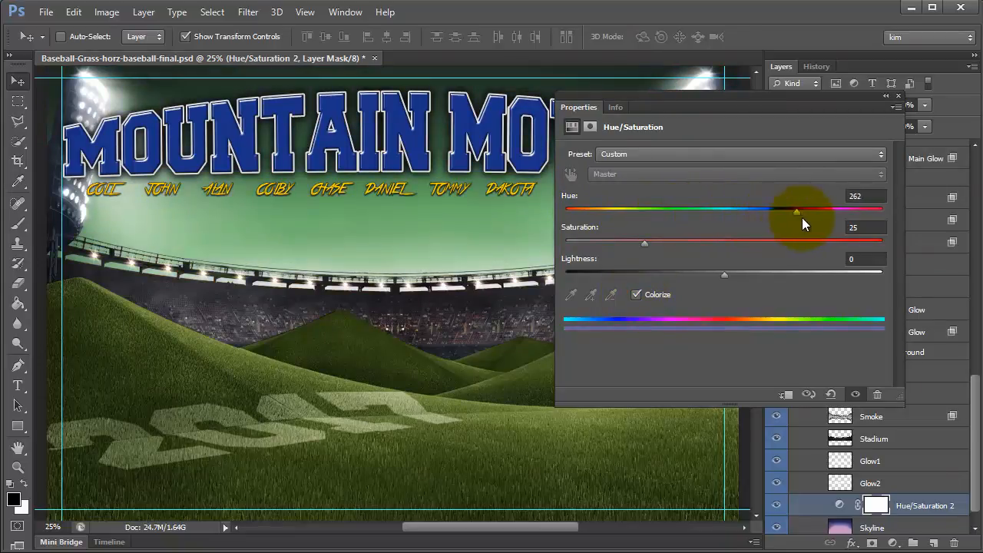
pyautogui.click(898, 97)
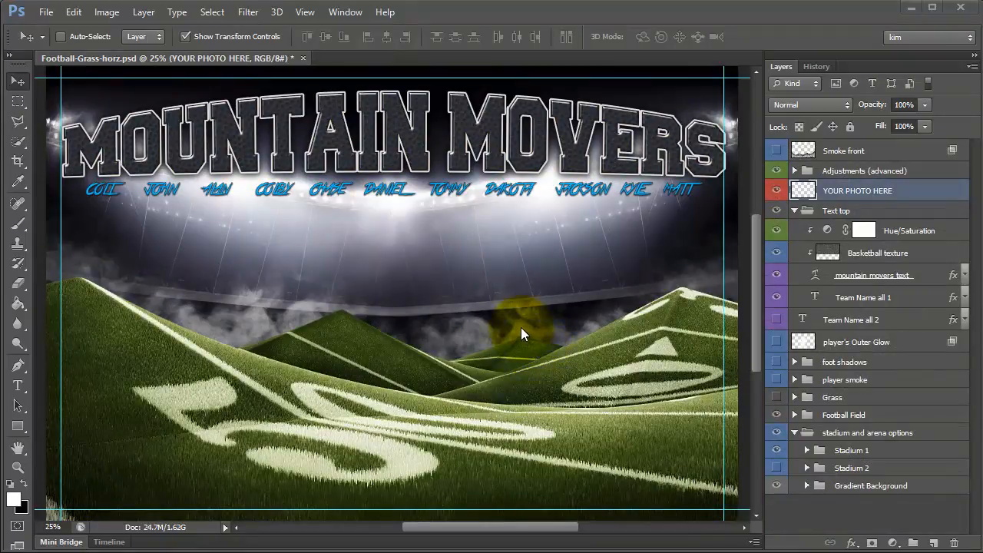
# - Compare the football poster with the Grass group shown and hidden, and expand the Football Field group down to its color options
pyautogui.click(777, 397)
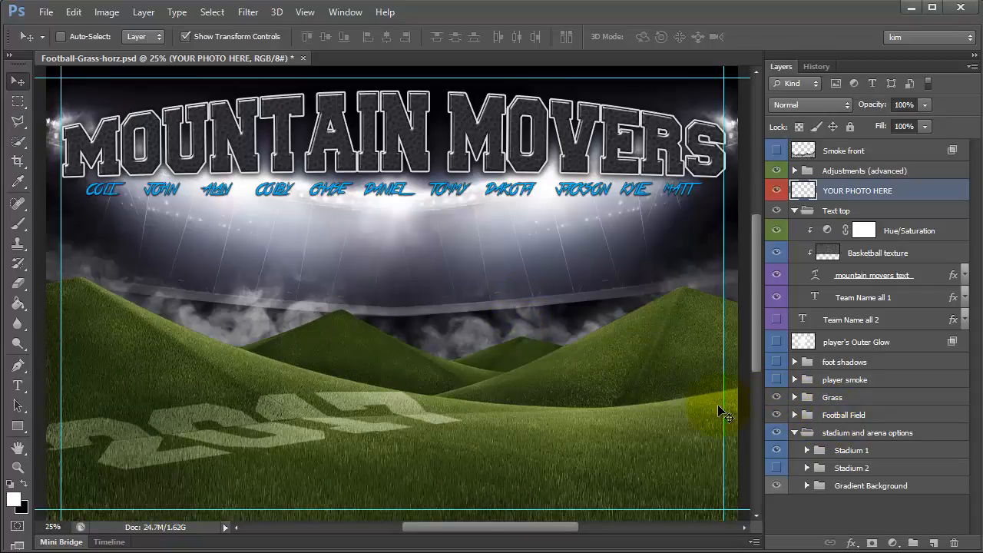
pyautogui.click(777, 397)
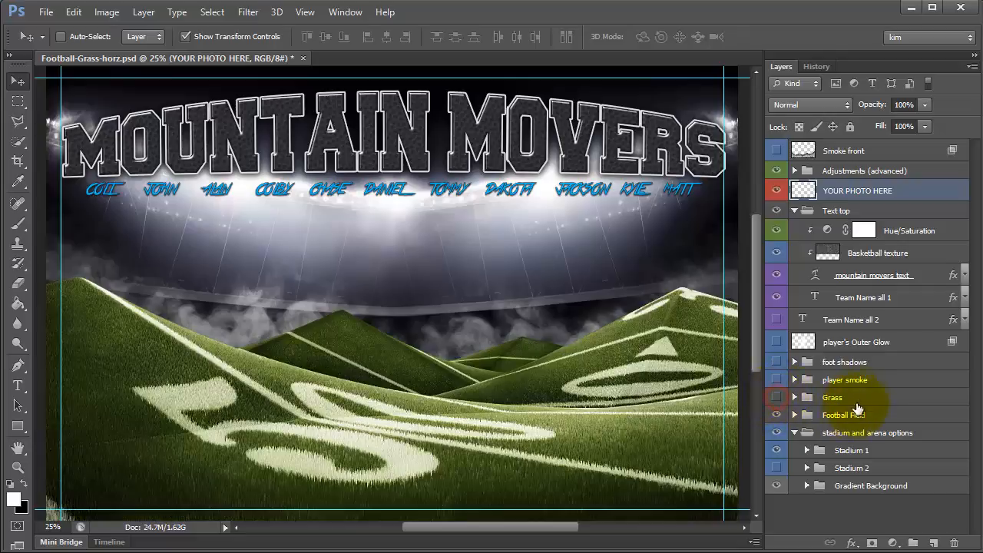
pyautogui.click(795, 415)
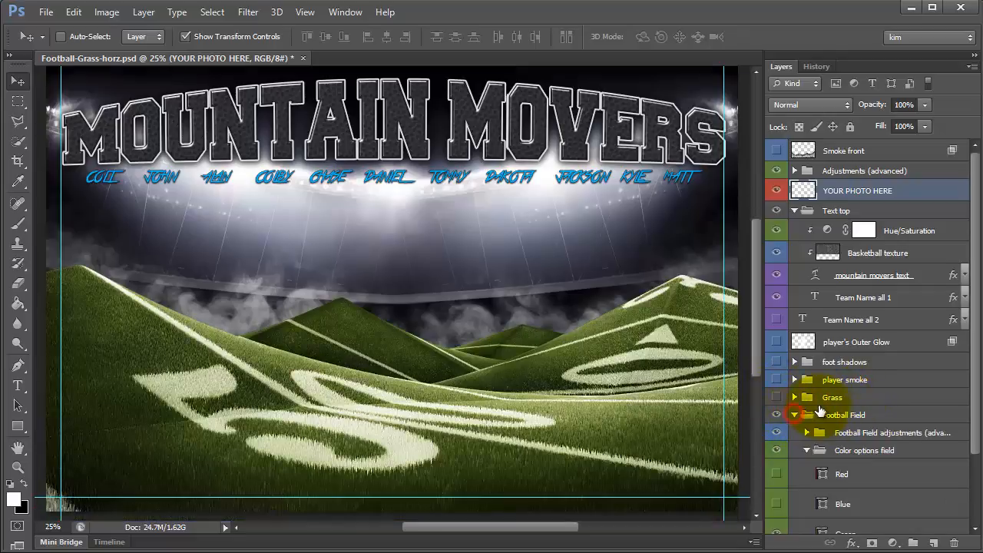
pyautogui.click(807, 407)
pyautogui.scroll(-2, 845, 392)
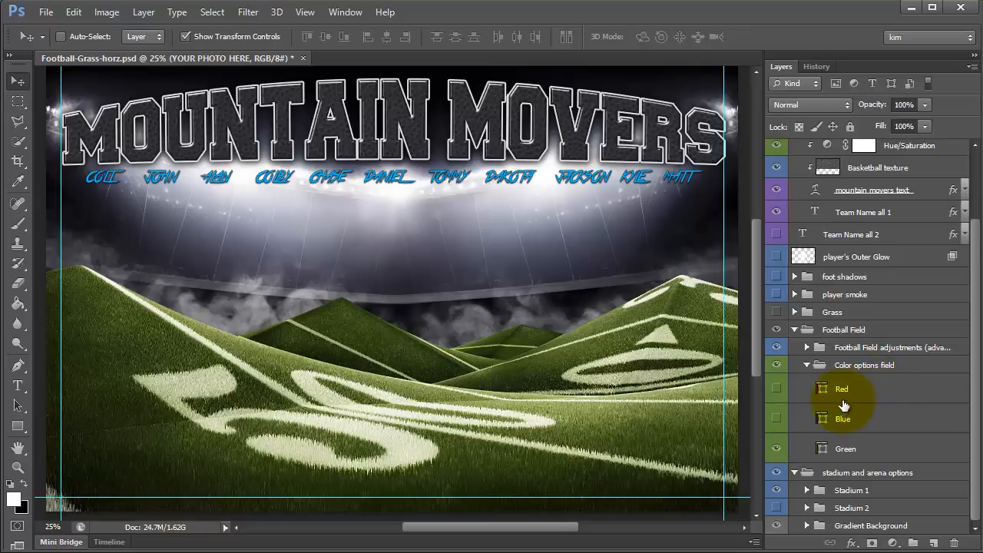
# - Preview the football field in red, and switch it to blue with the layers in the Color options field group
pyautogui.click(777, 389)
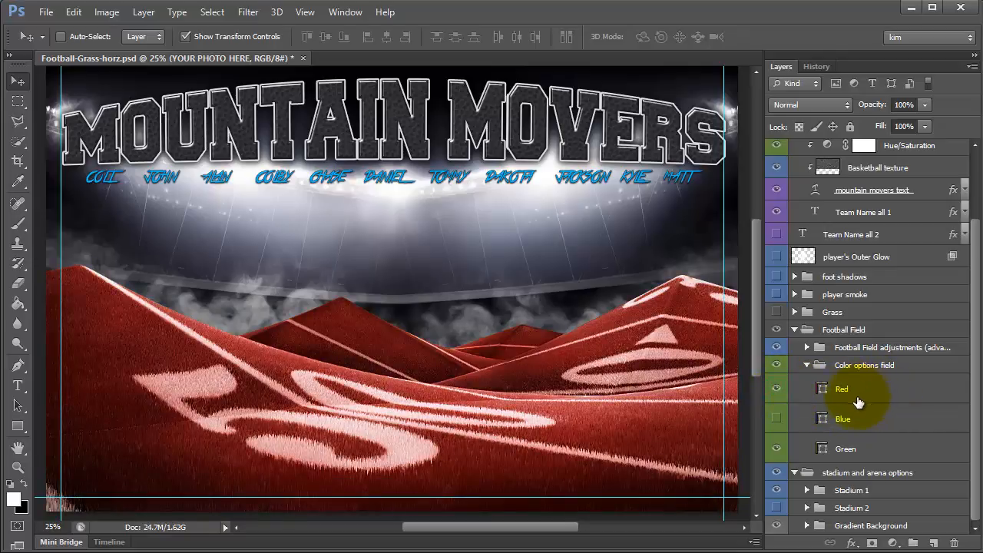
pyautogui.click(777, 389)
pyautogui.click(777, 418)
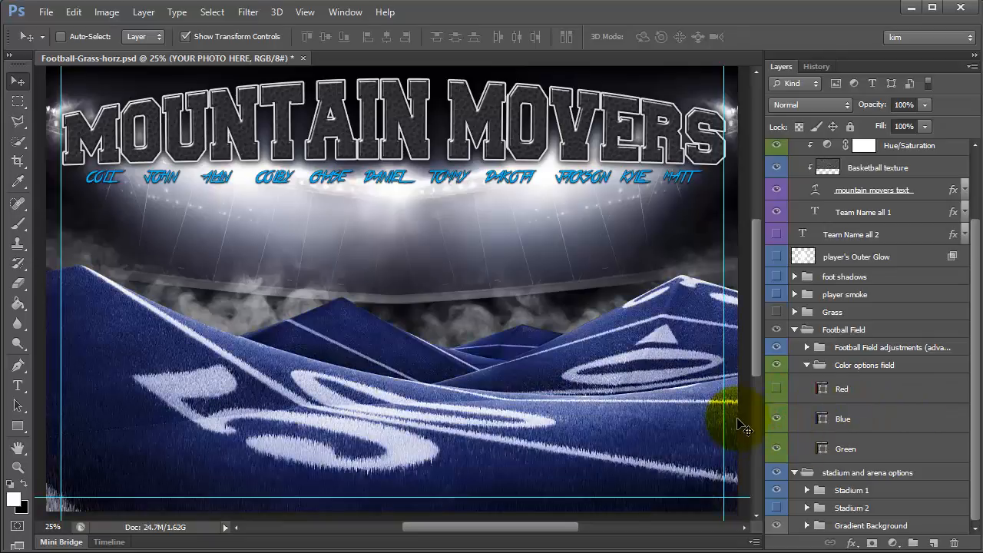
# - Show the Red field color layer and hide the Blue and Green ones
pyautogui.click(868, 394)
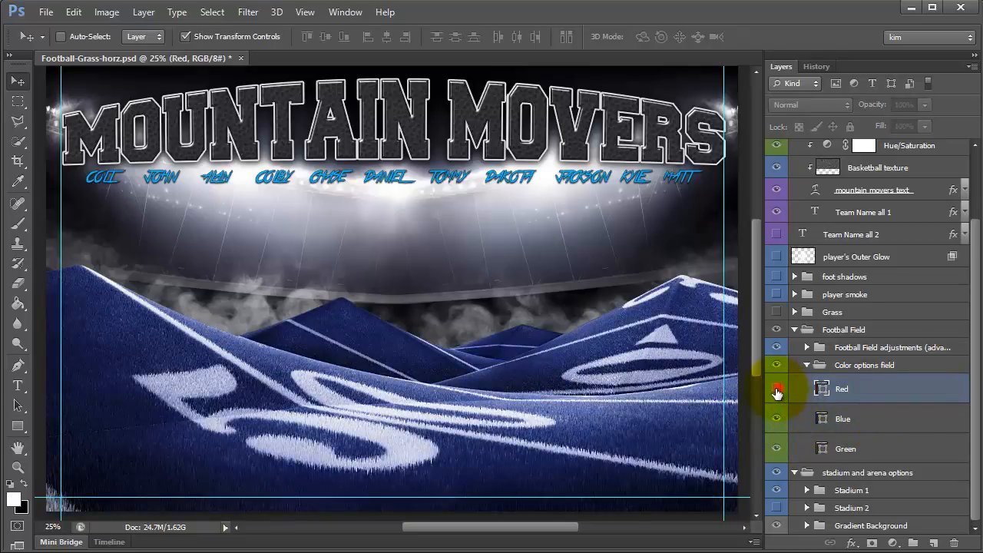
pyautogui.click(776, 391)
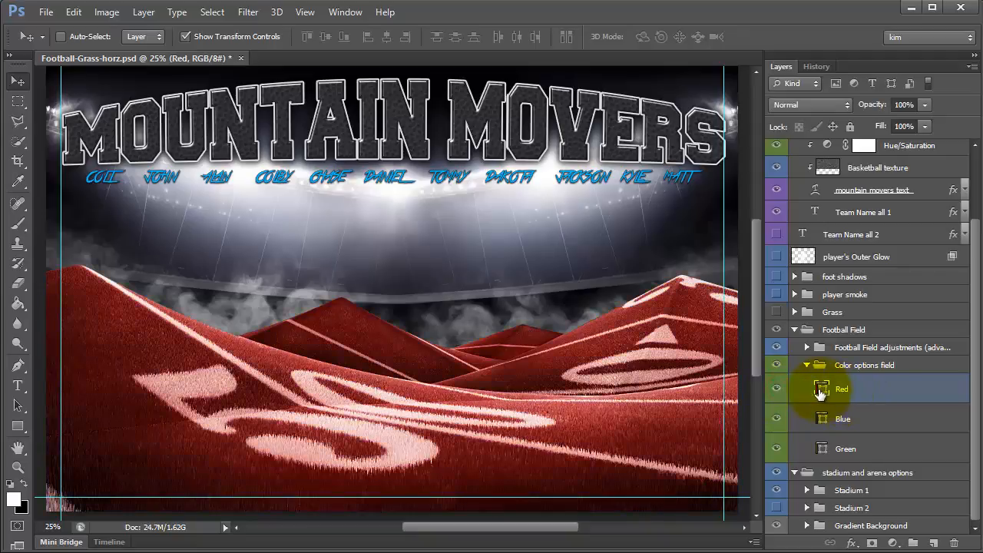
pyautogui.click(776, 447)
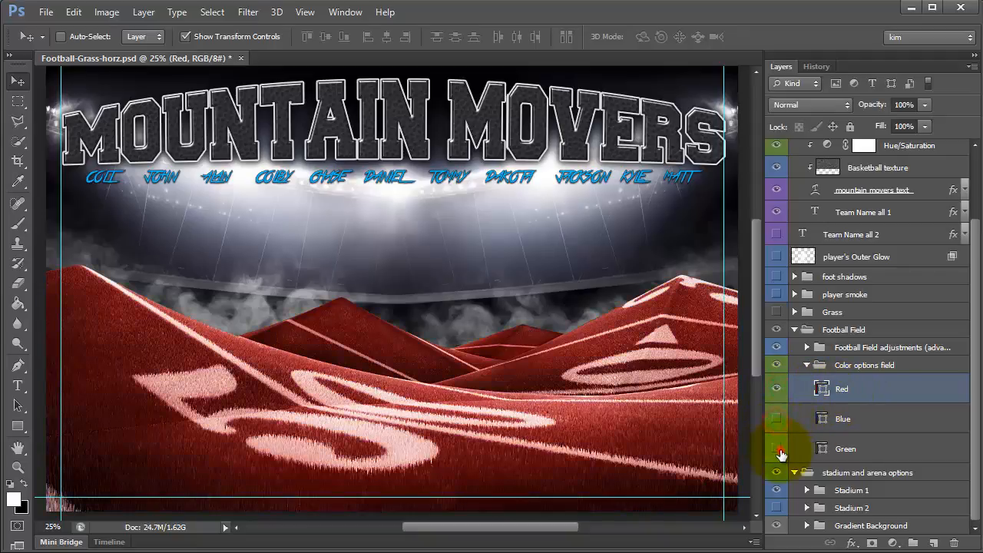
# - Recolor the Red fill layer to purple, trying several shades and ending on dark purple 520a74
pyautogui.doubleClick(822, 391)
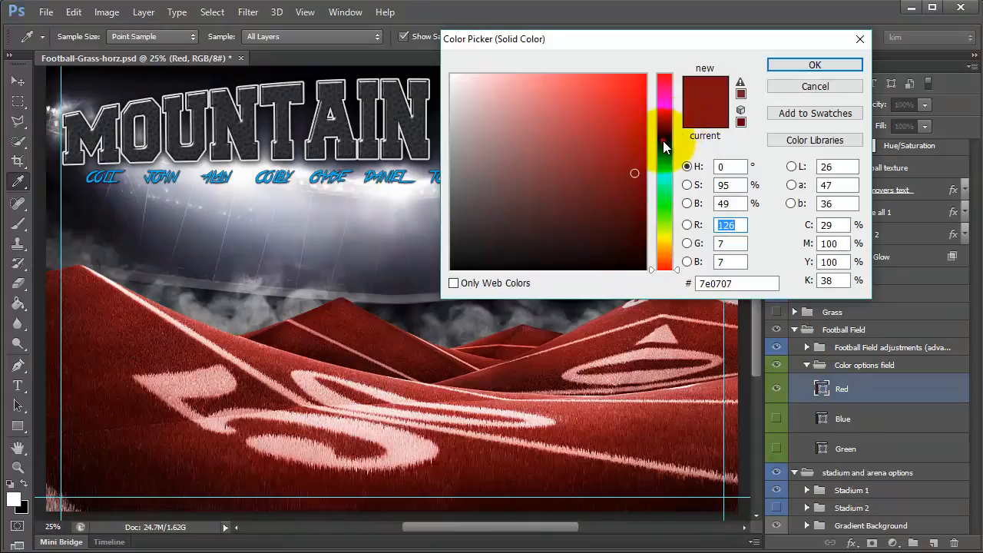
pyautogui.moveTo(663, 140); pyautogui.dragTo(665, 117)
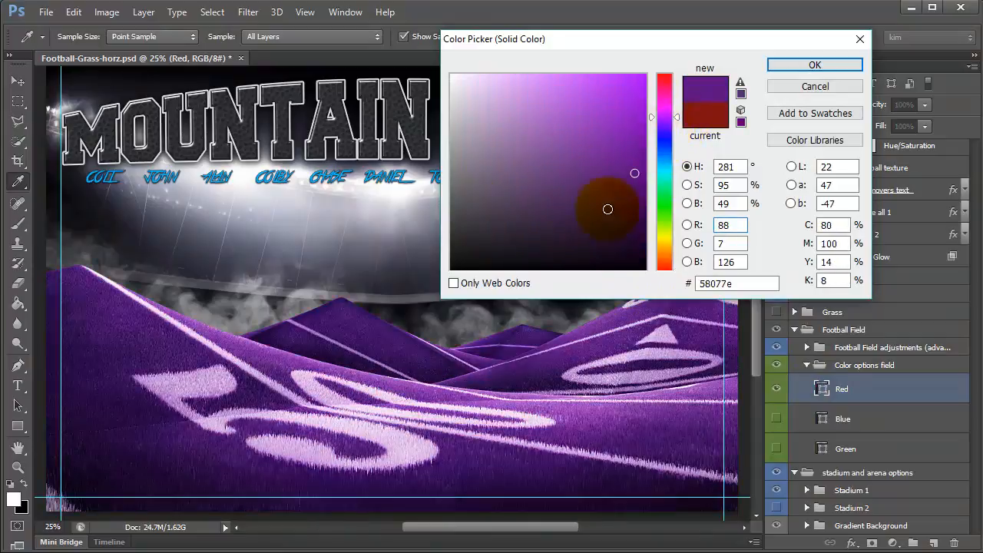
pyautogui.click(589, 143)
pyautogui.click(584, 167)
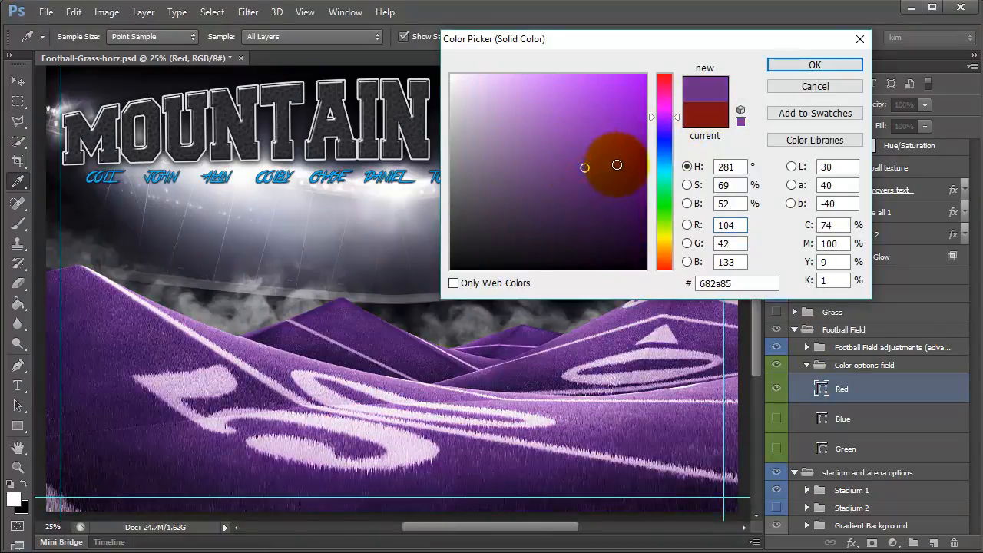
pyautogui.click(602, 174)
pyautogui.click(597, 144)
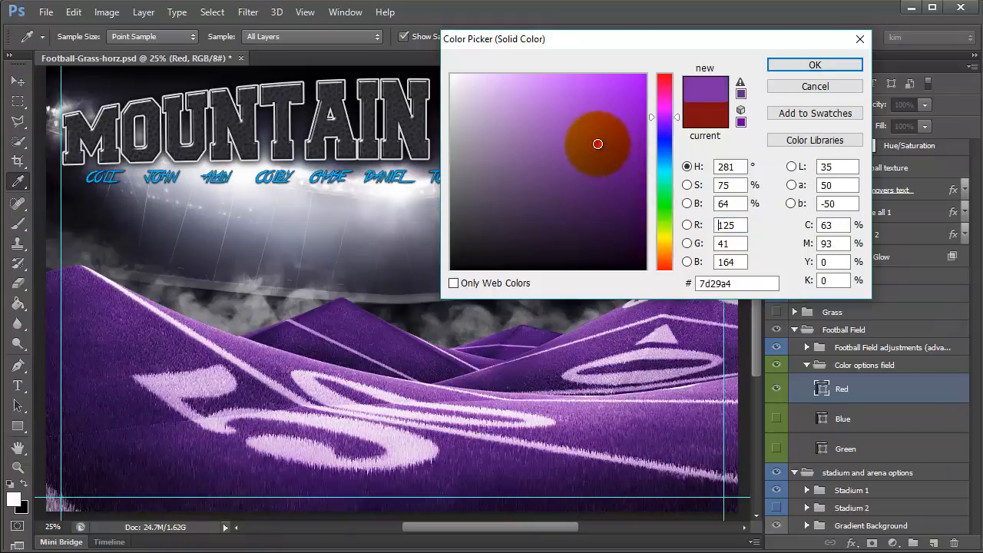
pyautogui.click(629, 181)
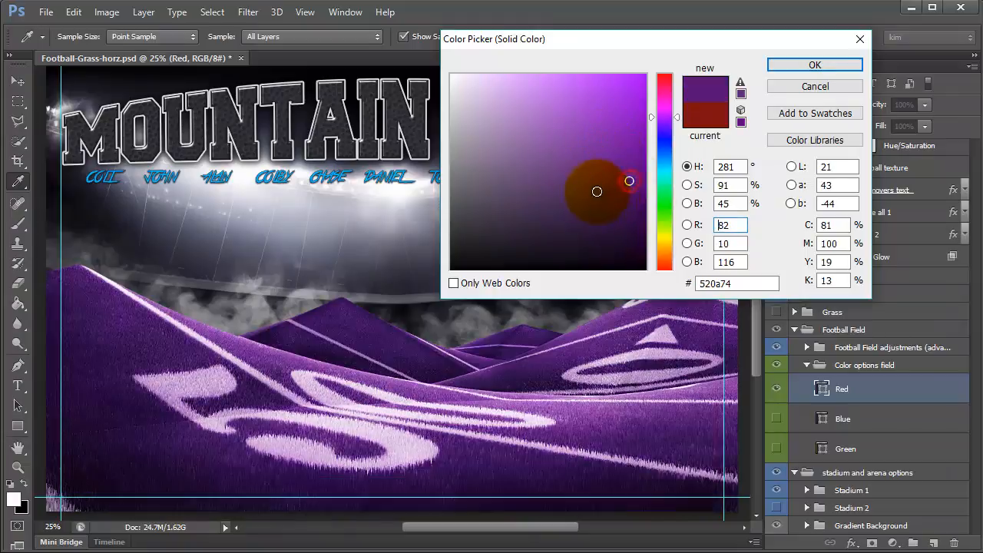
# - Try blue, teal, green, orange-brown and red hues for the football field's fill color
pyautogui.click(665, 144)
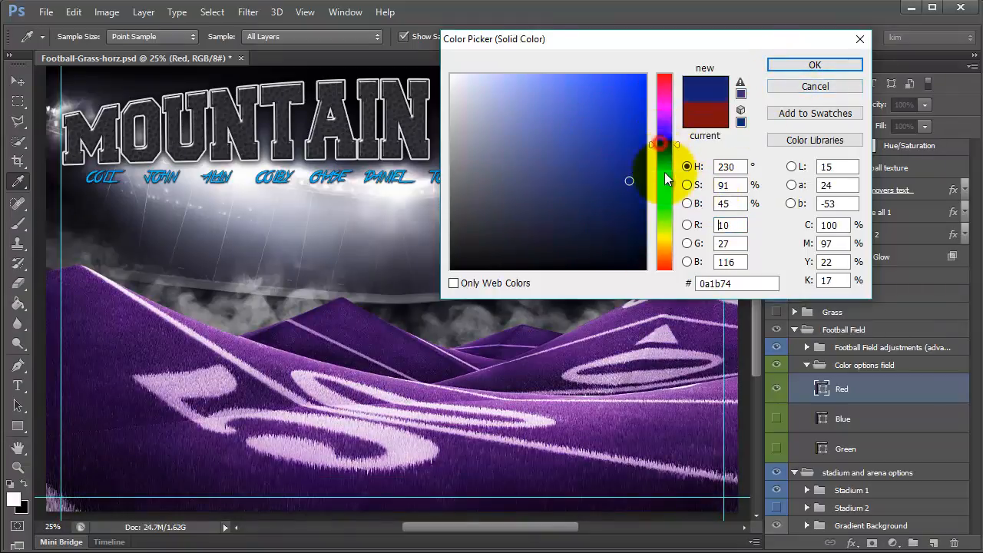
pyautogui.click(665, 177)
pyautogui.moveTo(660, 218); pyautogui.dragTo(663, 240)
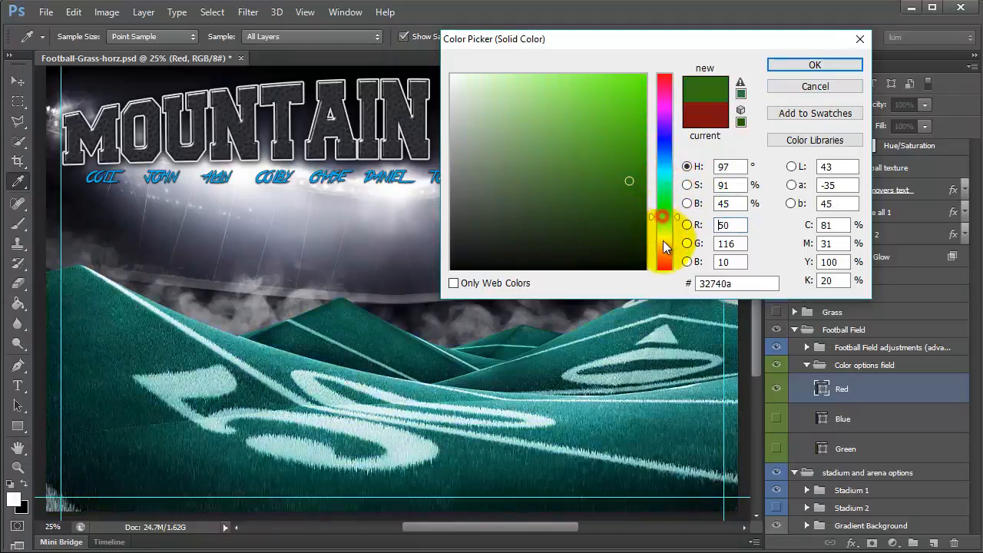
pyautogui.click(665, 264)
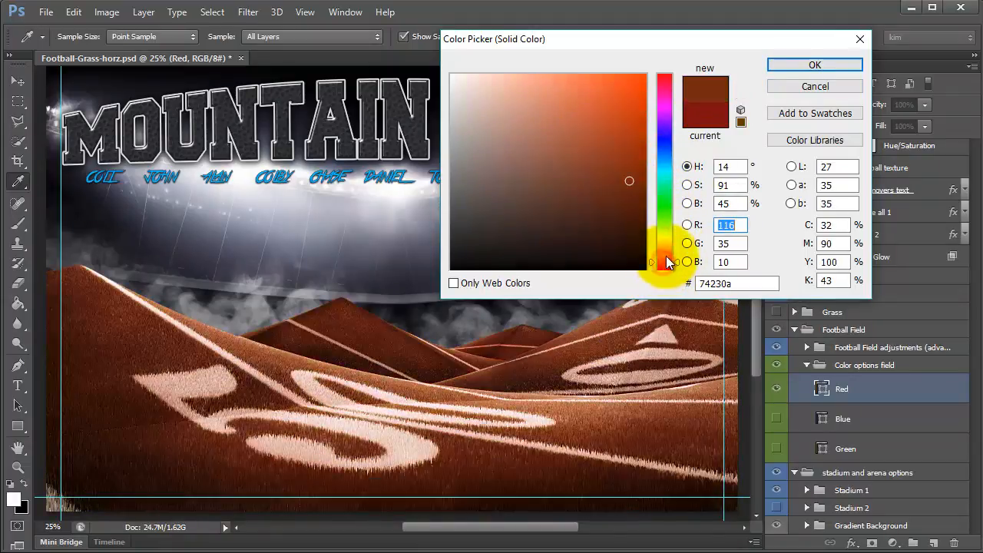
pyautogui.click(666, 100)
pyautogui.click(666, 79)
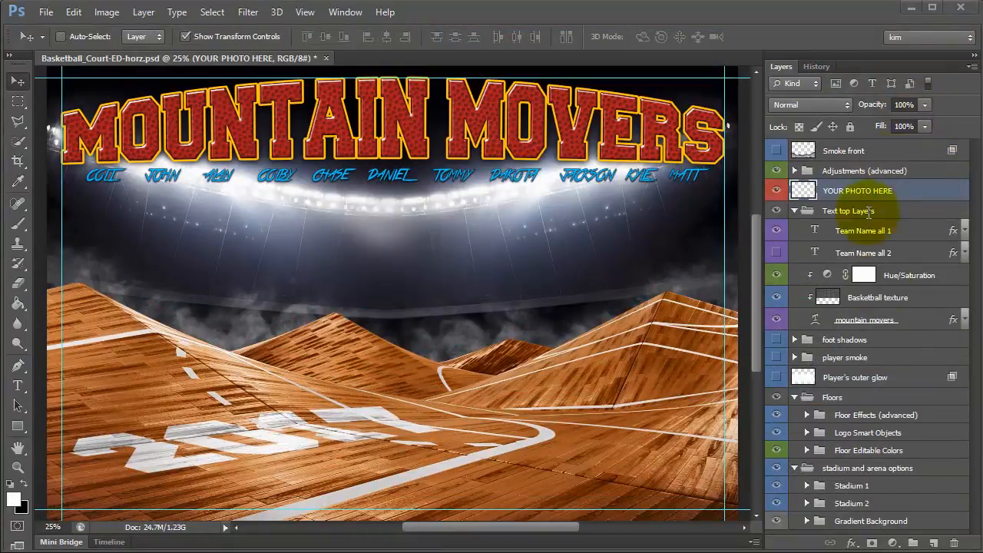
# - Review the basketball court poster's layer structure, examining the shadow, reflection and highlight layers inside the Floor Effects (advanced) group
pyautogui.scroll(-4, 888, 339)
pyautogui.scroll(1, 896, 415)
pyautogui.scroll(2, 896, 415)
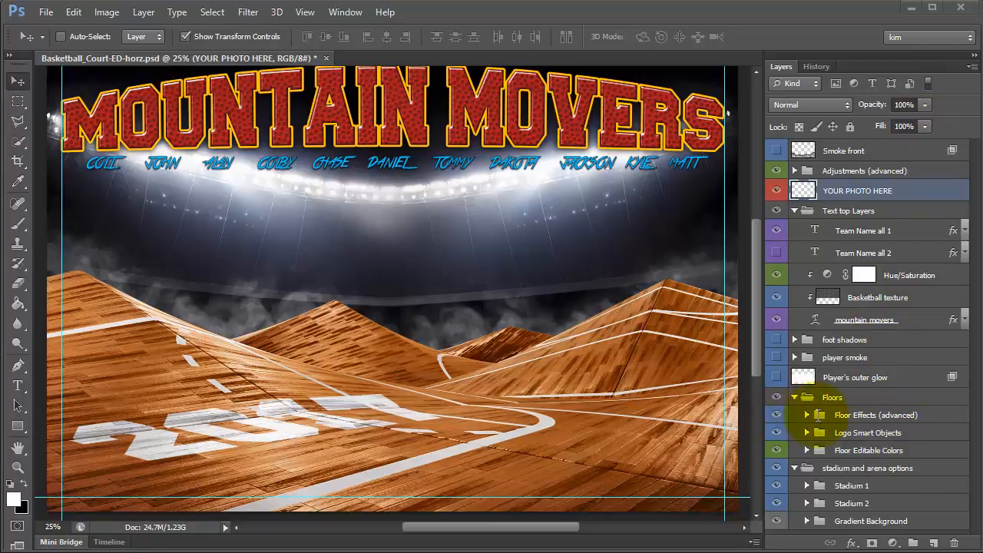
pyautogui.scroll(-1, 845, 411)
pyautogui.scroll(1, 845, 408)
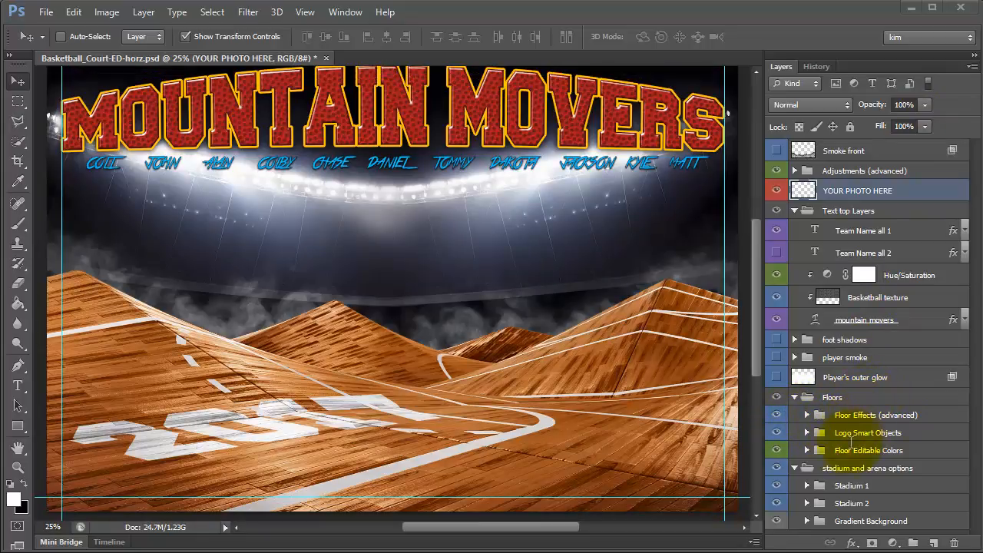
pyautogui.click(808, 415)
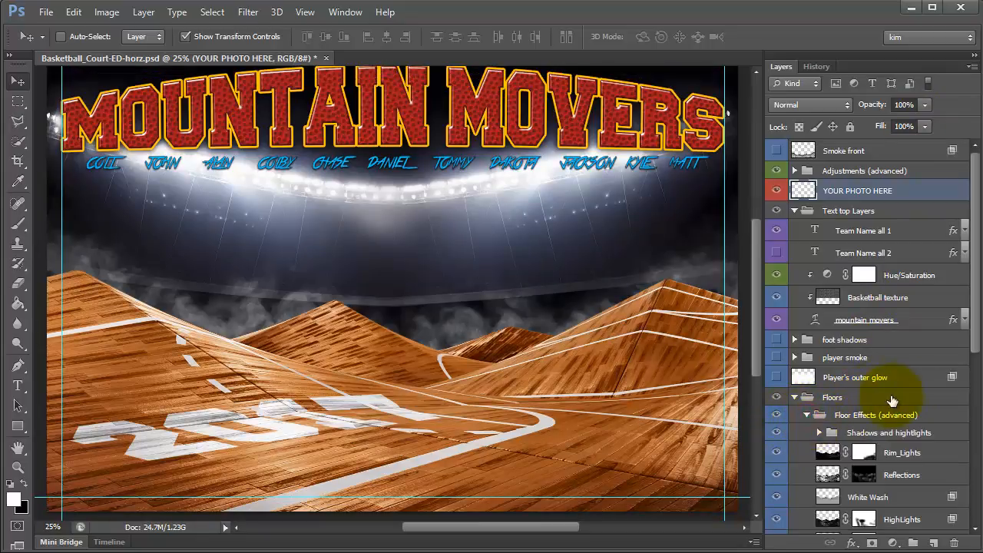
pyautogui.scroll(-5, 838, 394)
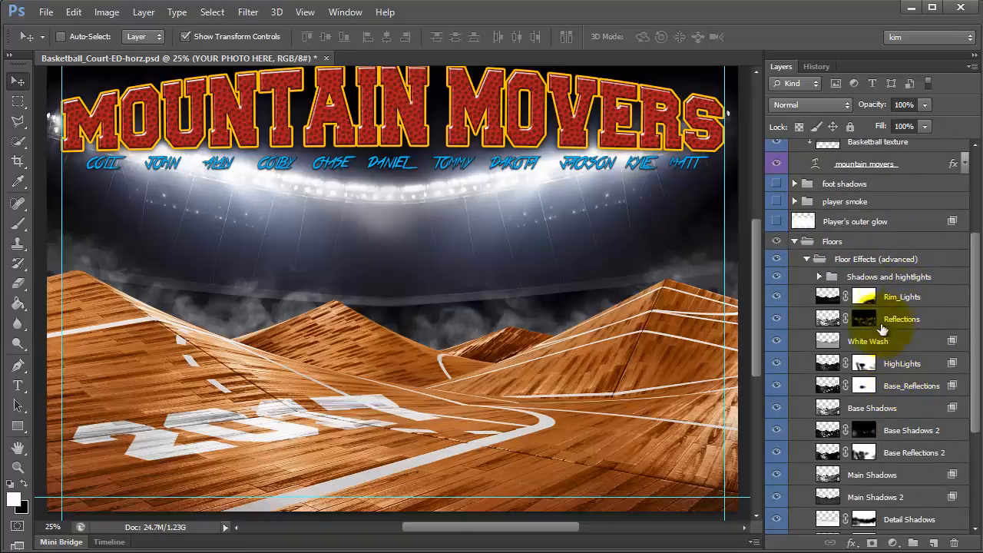
pyautogui.scroll(-7, 835, 292)
pyautogui.scroll(6, 834, 331)
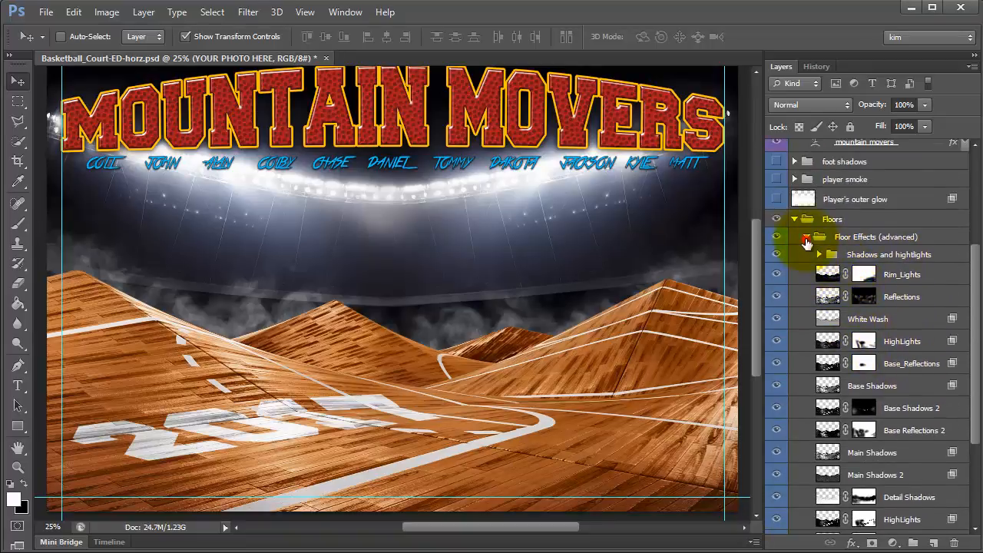
pyautogui.click(807, 237)
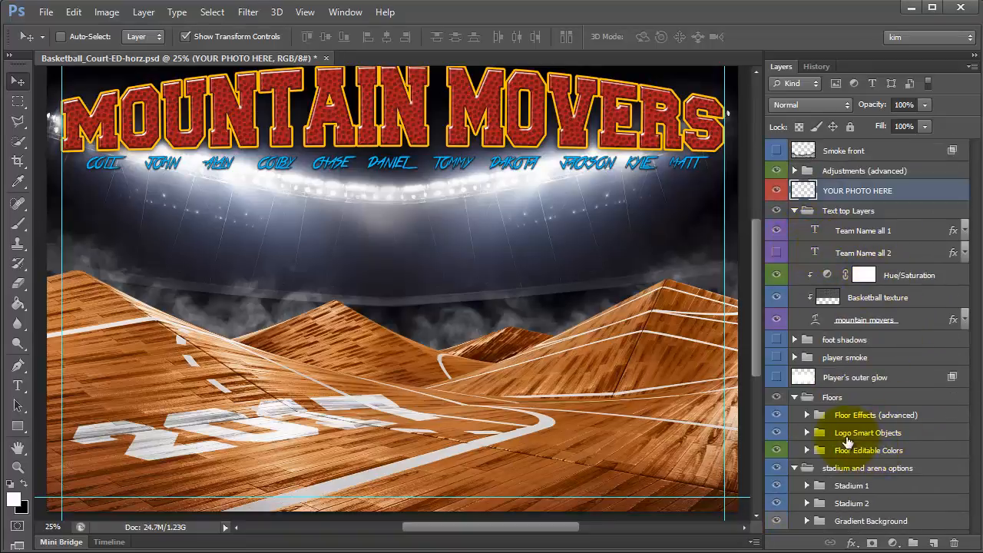
# - Expand the Floor Editable Colors group, review its floor color subgroups and select the Wood group
pyautogui.click(806, 451)
pyautogui.scroll(-5, 871, 386)
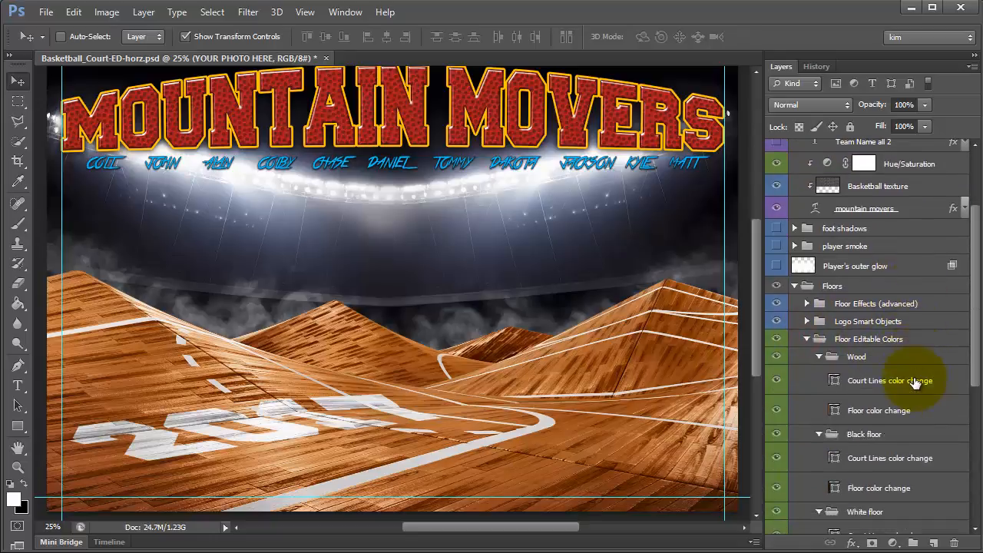
pyautogui.scroll(-1, 916, 382)
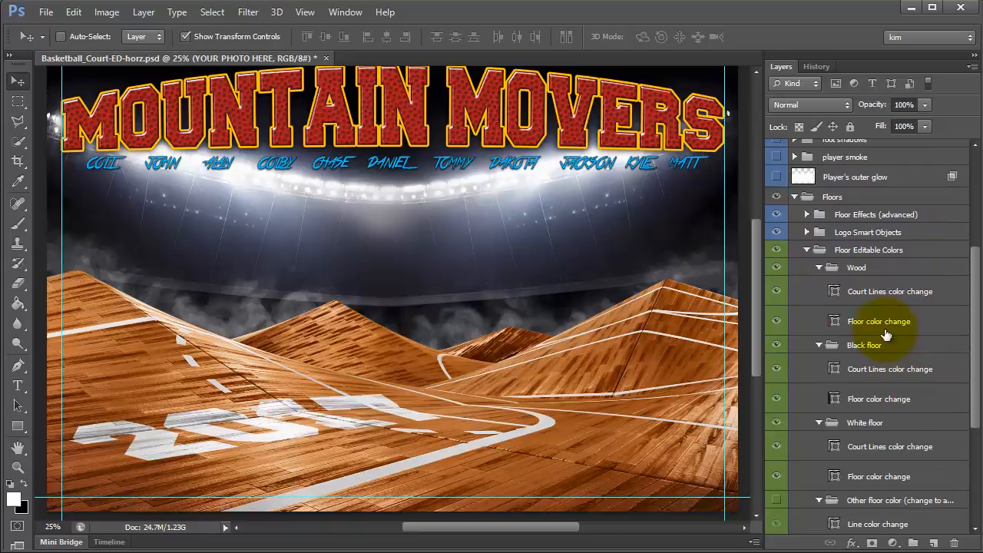
pyautogui.click(856, 268)
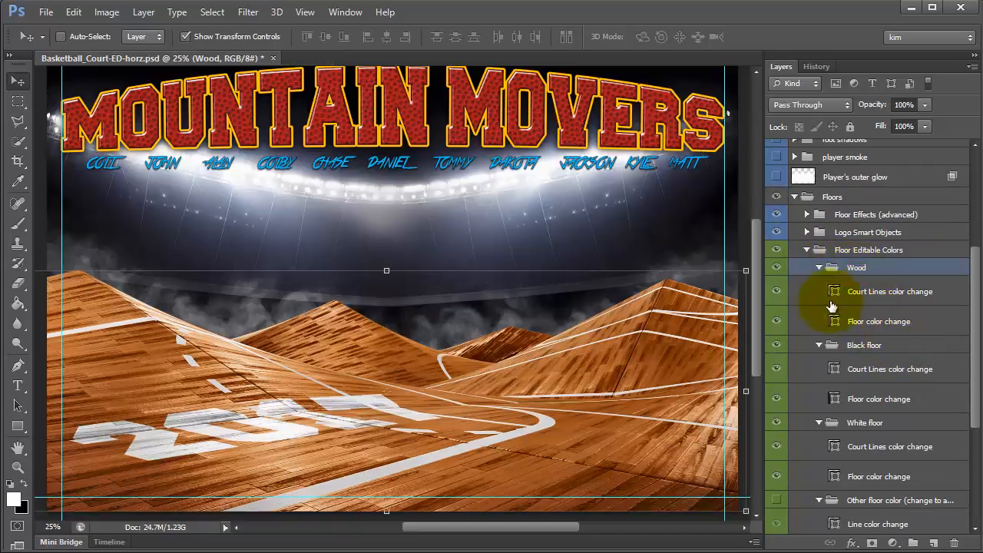
# - Try dark red and teal shades for the Court Lines color change layer in the Wood group
pyautogui.doubleClick(834, 293)
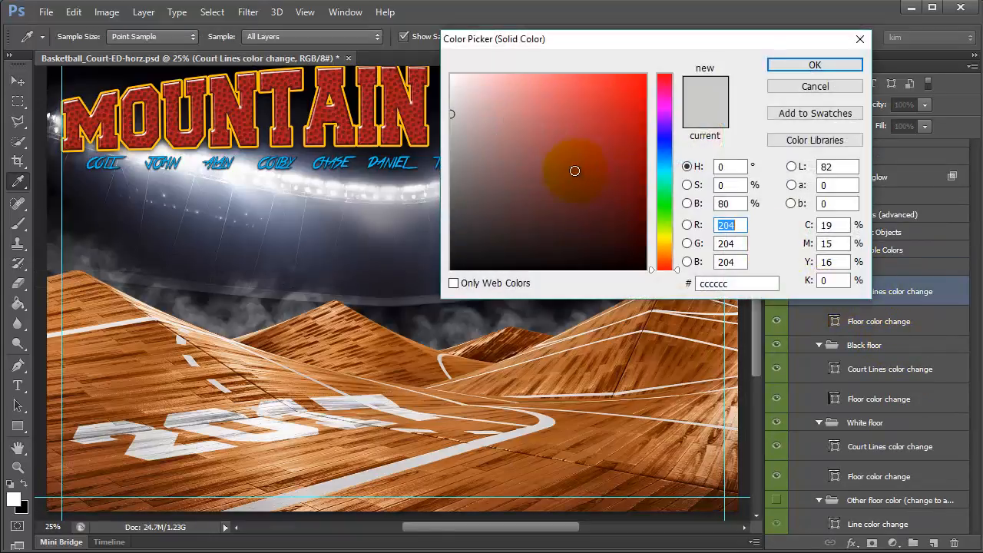
pyautogui.click(581, 178)
pyautogui.click(614, 162)
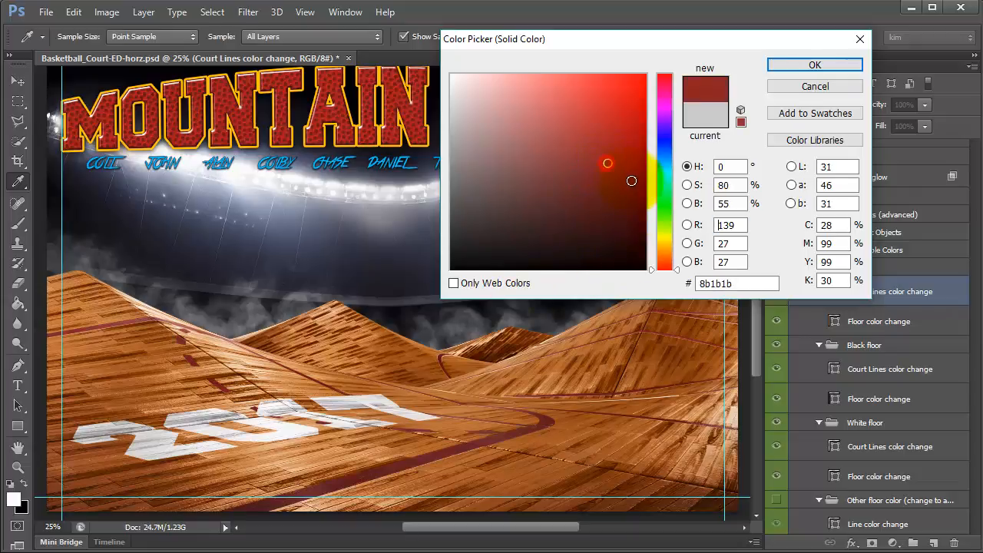
pyautogui.click(634, 161)
pyautogui.click(665, 179)
pyautogui.click(610, 192)
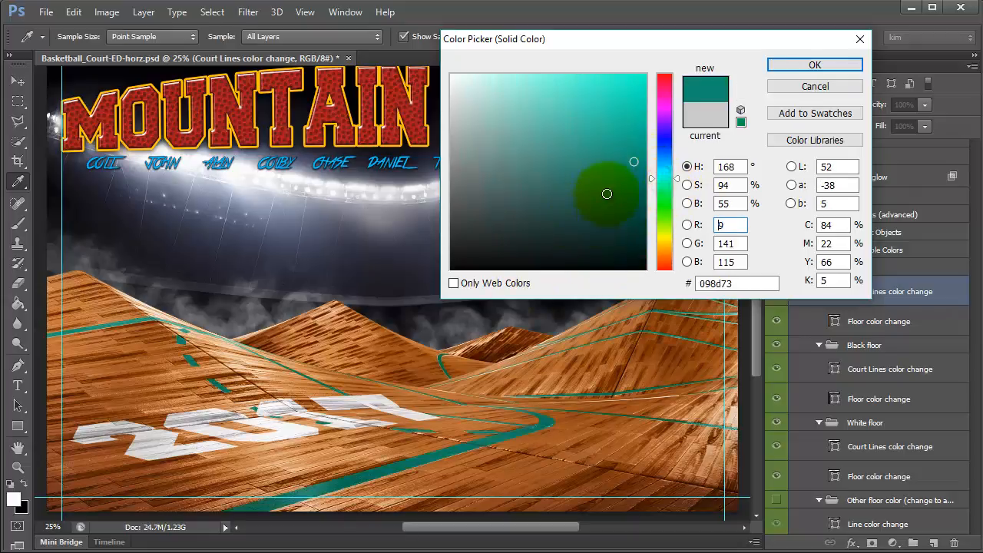
pyautogui.click(837, 86)
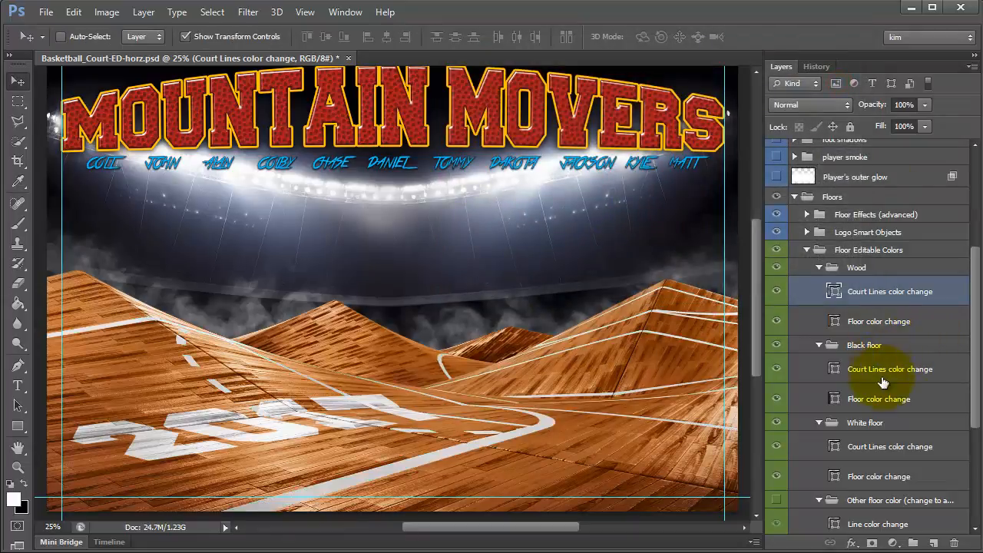
# - Hide the Wood group to reveal the black court, and select the Black floor group
pyautogui.click(776, 267)
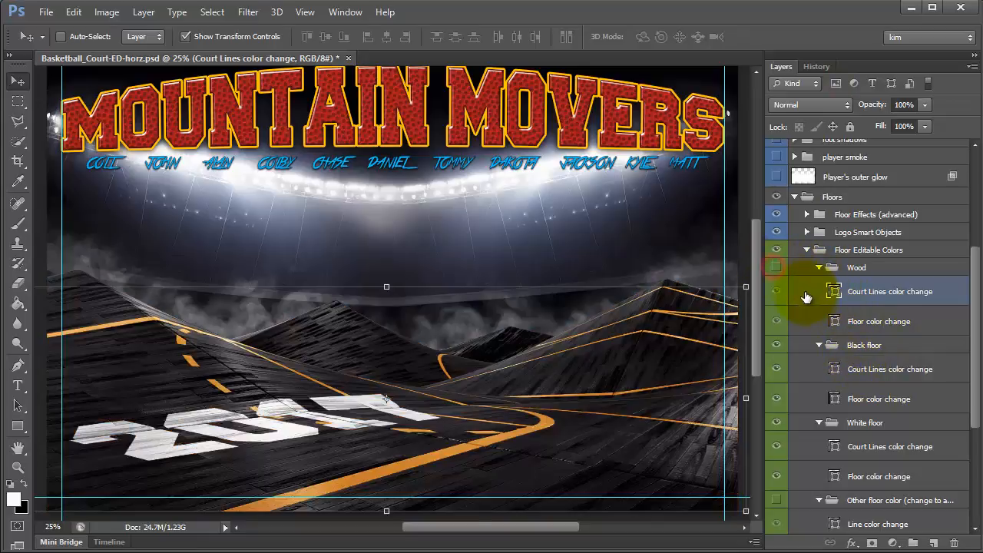
pyautogui.click(866, 347)
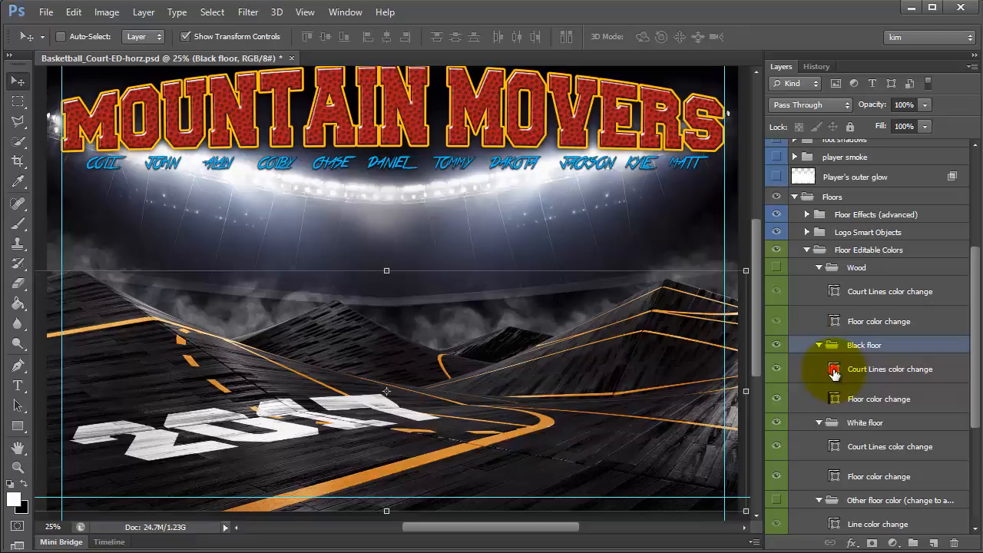
# - Try bright green 0fcf21 for the Court Lines color change layer in the Black floor group
pyautogui.doubleClick(834, 372)
pyautogui.click(668, 203)
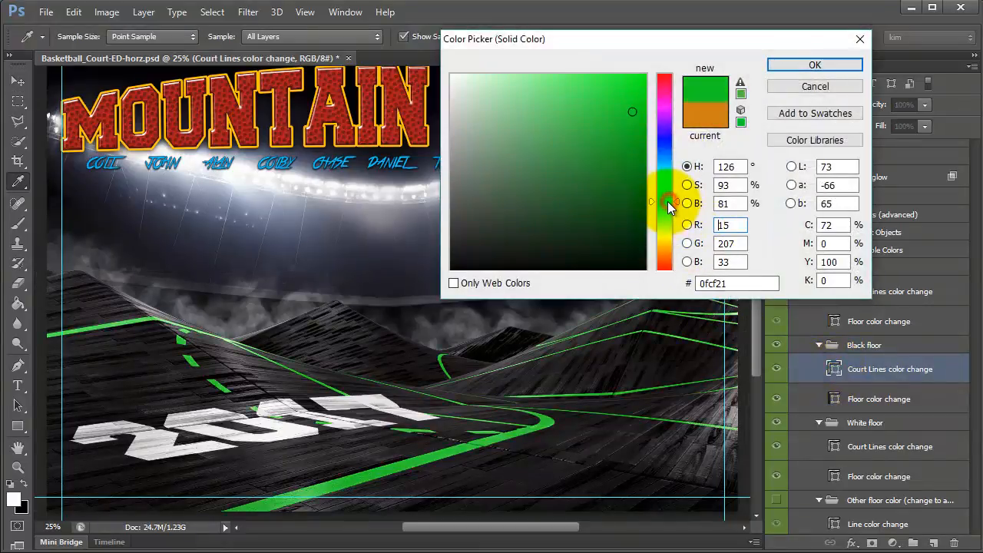
pyautogui.click(817, 87)
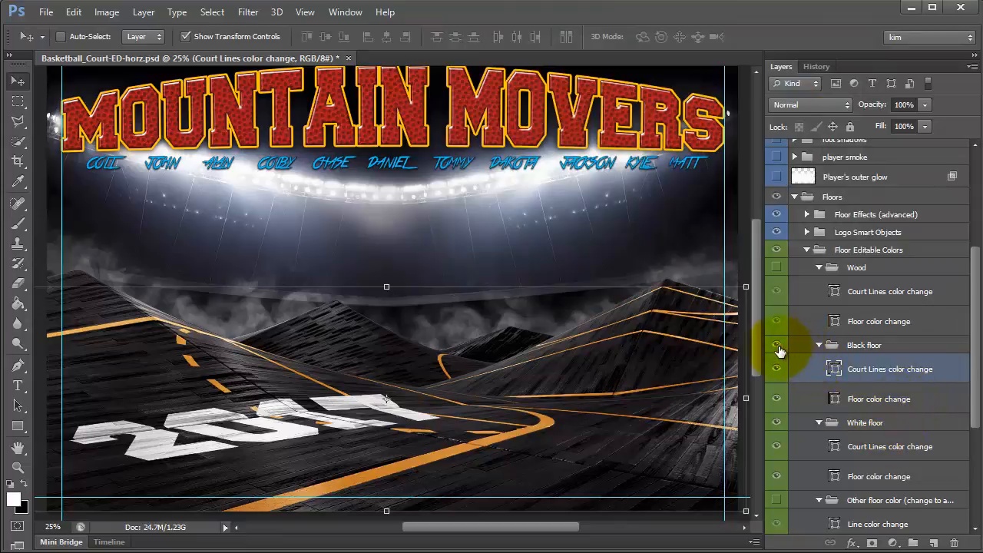
# - Hide the Black floor group to reveal the white court, and select the White floor's Court Lines color change layer
pyautogui.click(776, 348)
pyautogui.scroll(-1, 865, 435)
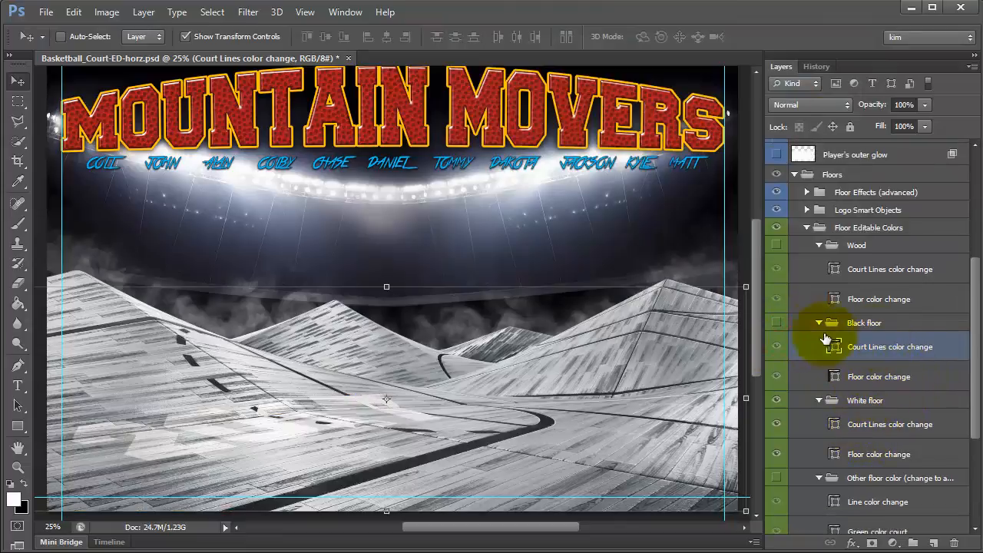
pyautogui.click(854, 401)
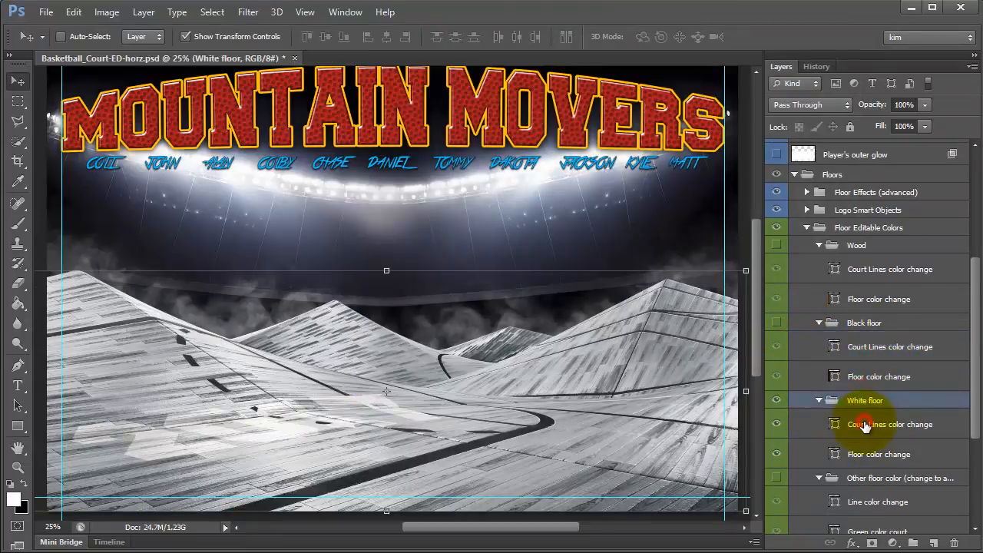
pyautogui.click(864, 424)
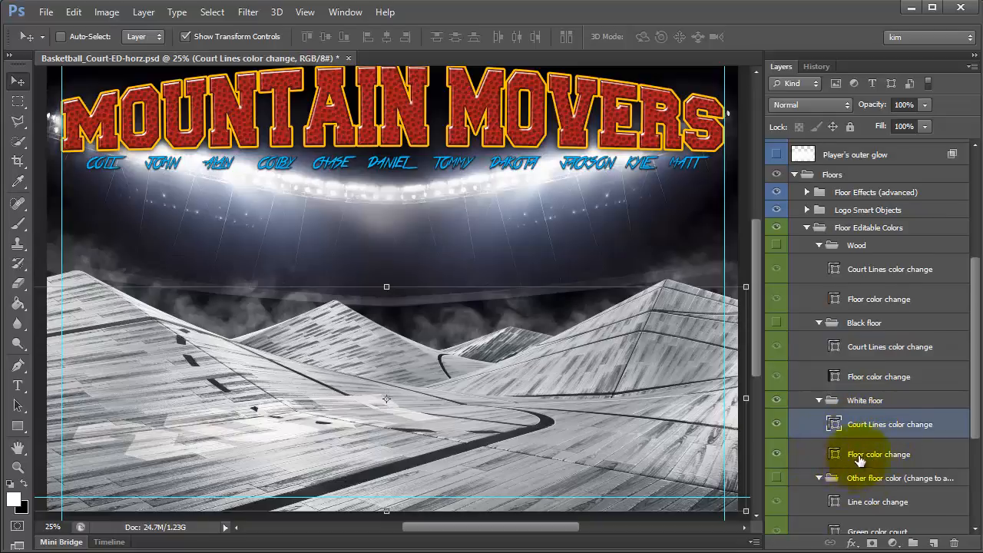
# - Show the Other floor color group and hide the White floor group
pyautogui.scroll(-3, 860, 459)
pyautogui.click(864, 411)
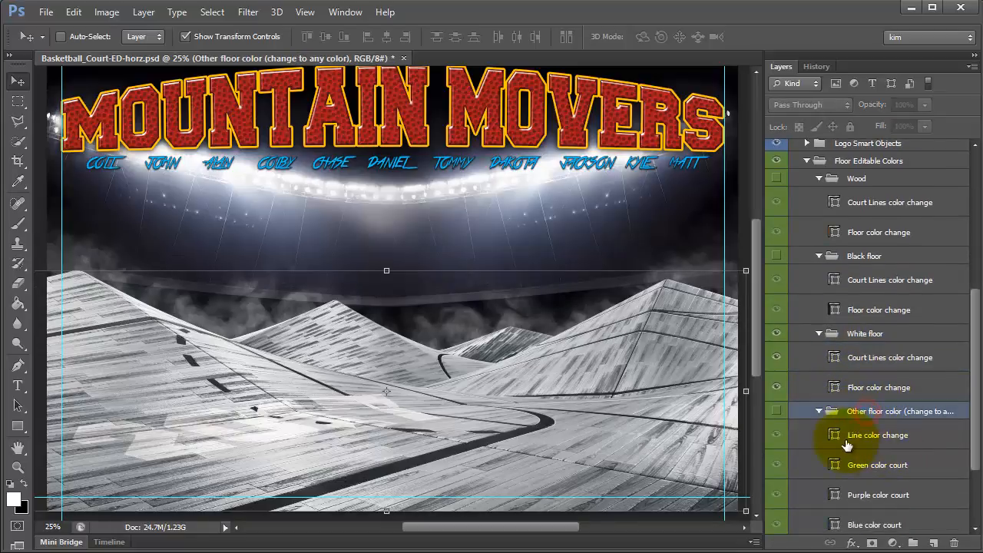
pyautogui.click(776, 437)
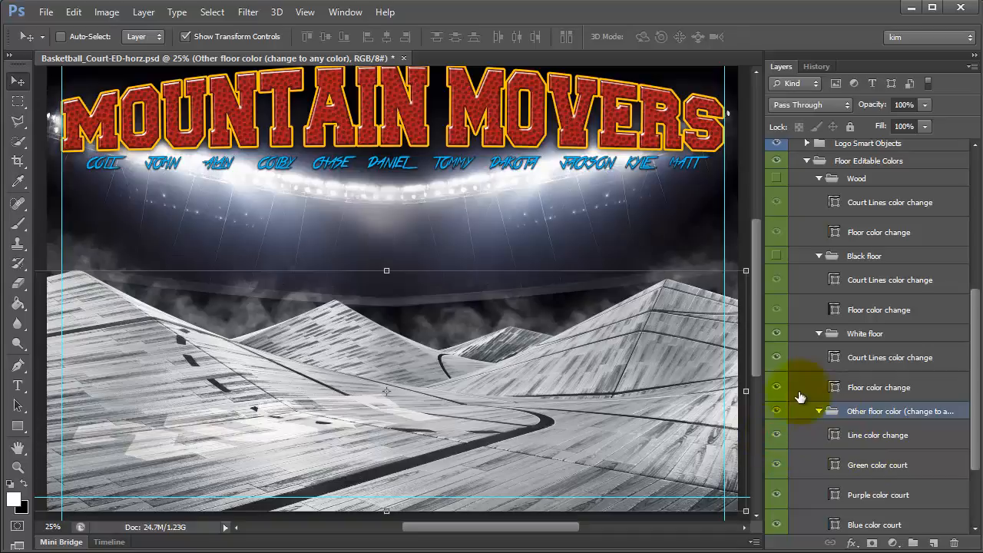
pyautogui.click(776, 335)
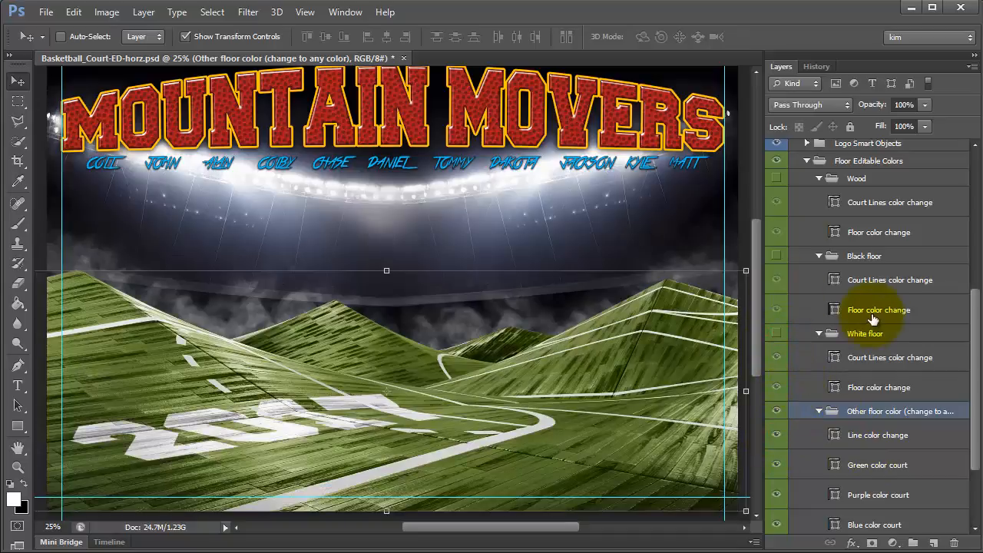
# - Look through the Green, Purple, Blue and Red color court layers in the Other floor color group
pyautogui.scroll(-1, 883, 431)
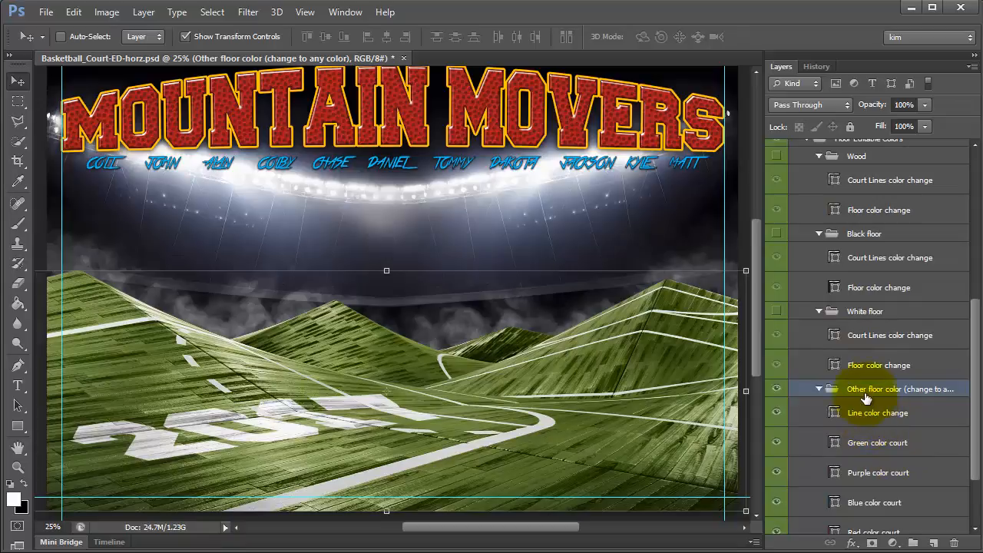
pyautogui.click(845, 449)
pyautogui.click(867, 477)
pyautogui.scroll(-2, 870, 478)
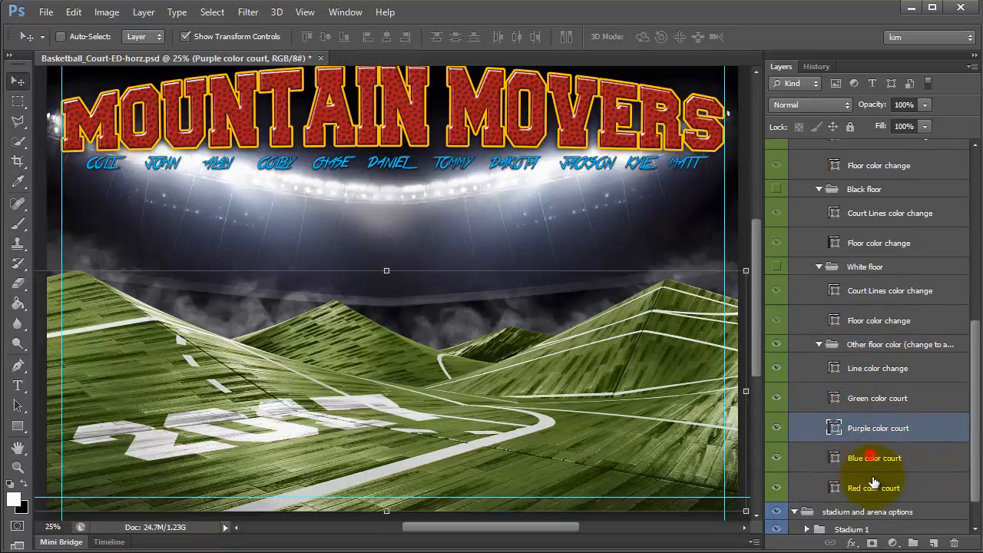
pyautogui.click(871, 461)
pyautogui.click(873, 487)
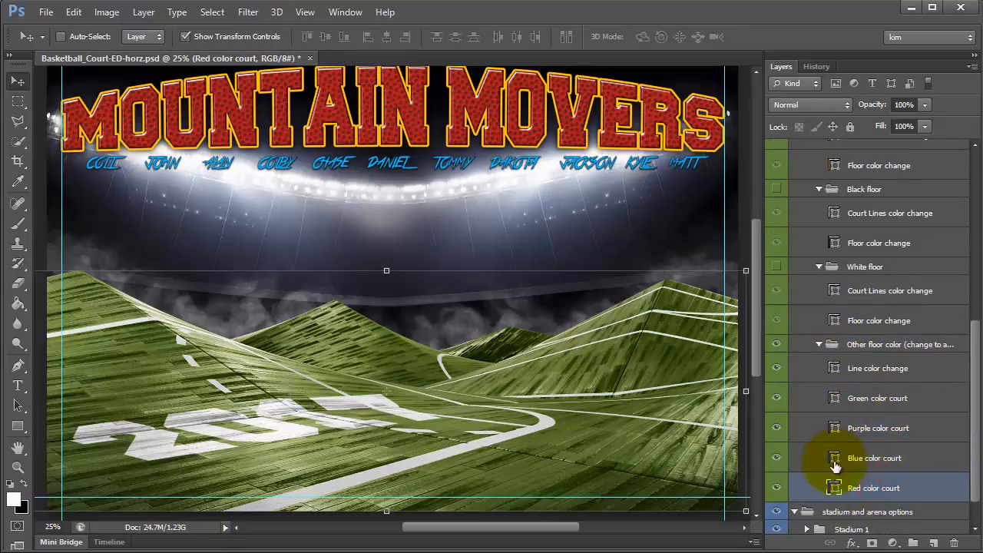
# - Recolor the Green color court fill layer to the magenta-purple 954b78
pyautogui.doubleClick(835, 402)
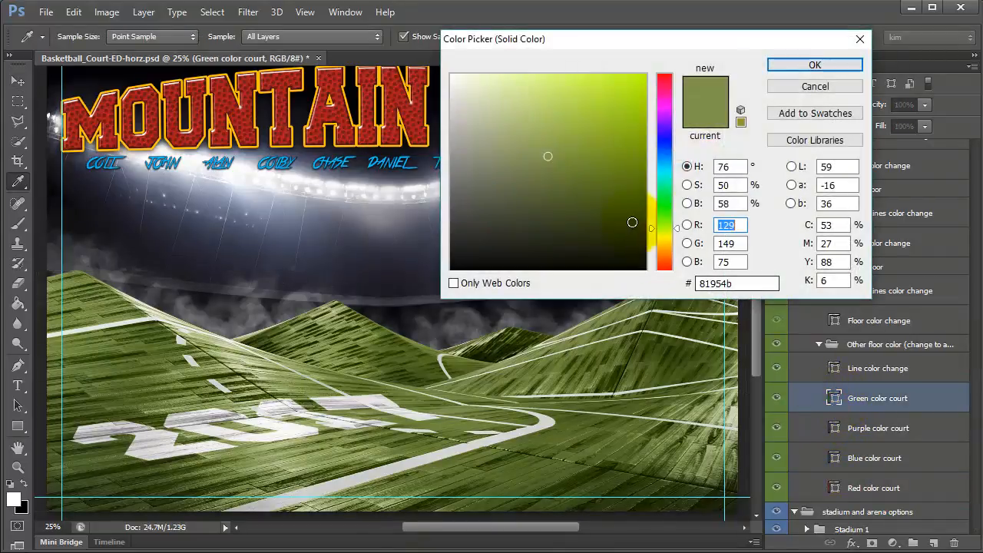
pyautogui.moveTo(665, 199); pyautogui.dragTo(660, 93)
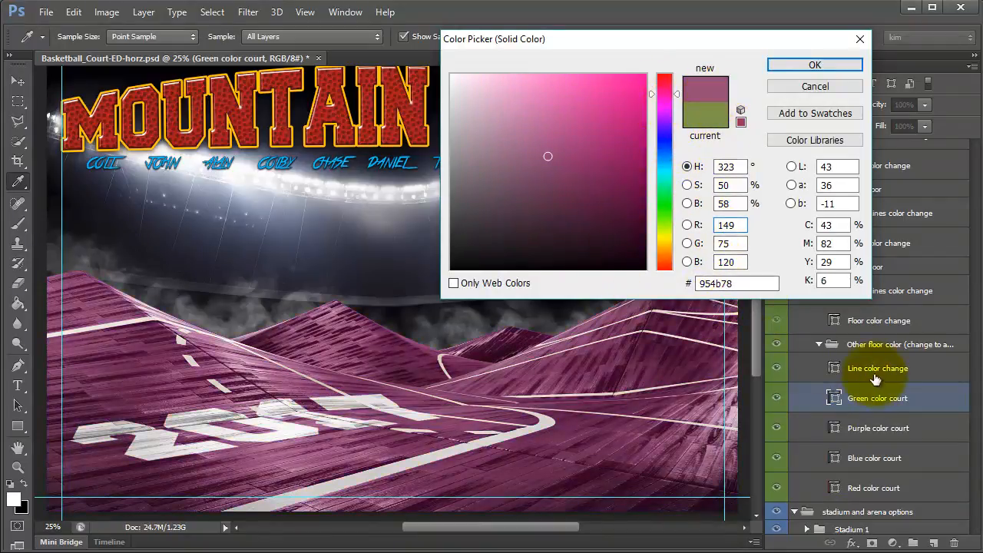
pyautogui.click(818, 65)
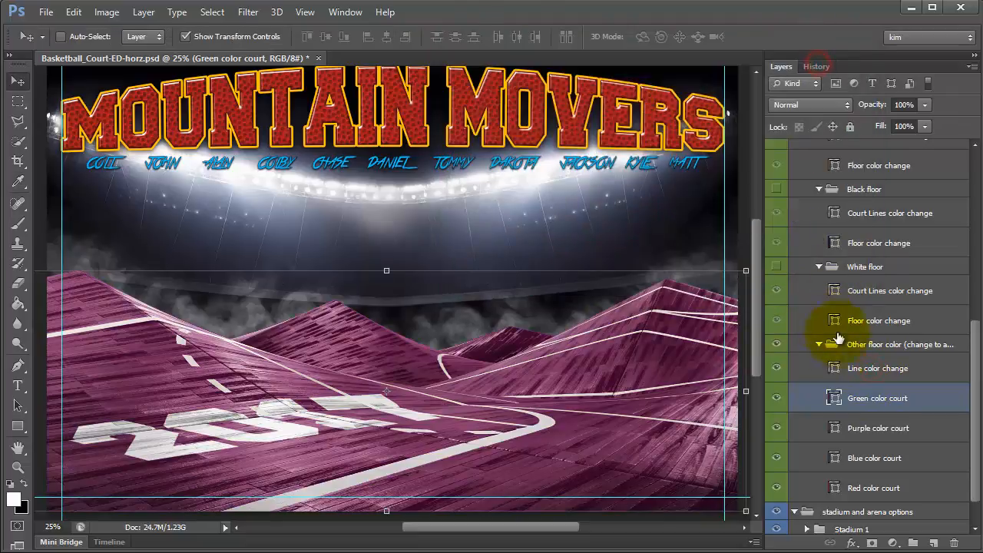
# - Recolor the Line color change layer in the Other floor color group, trying dark red and ending on muted green 4b896e
pyautogui.doubleClick(834, 369)
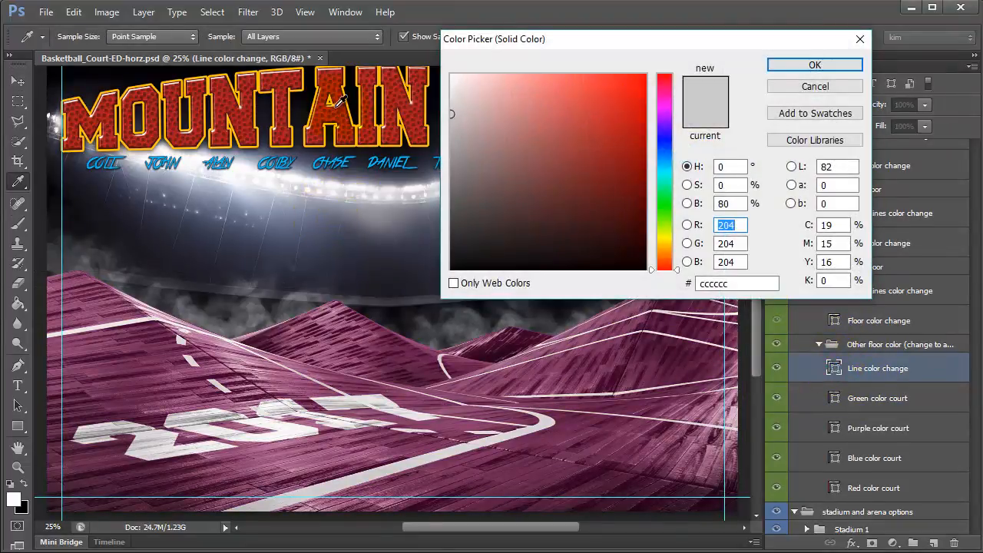
pyautogui.click(340, 104)
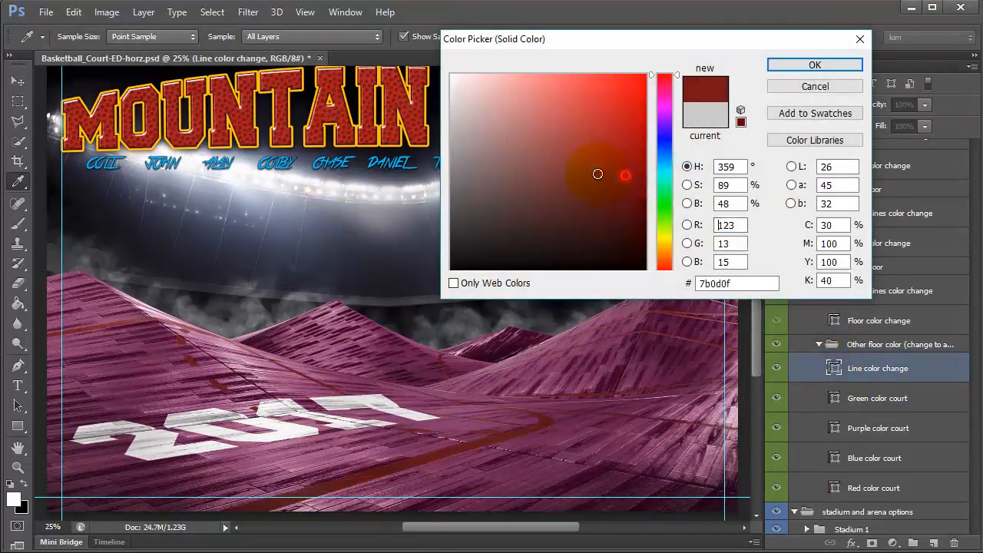
pyautogui.click(539, 165)
pyautogui.click(667, 185)
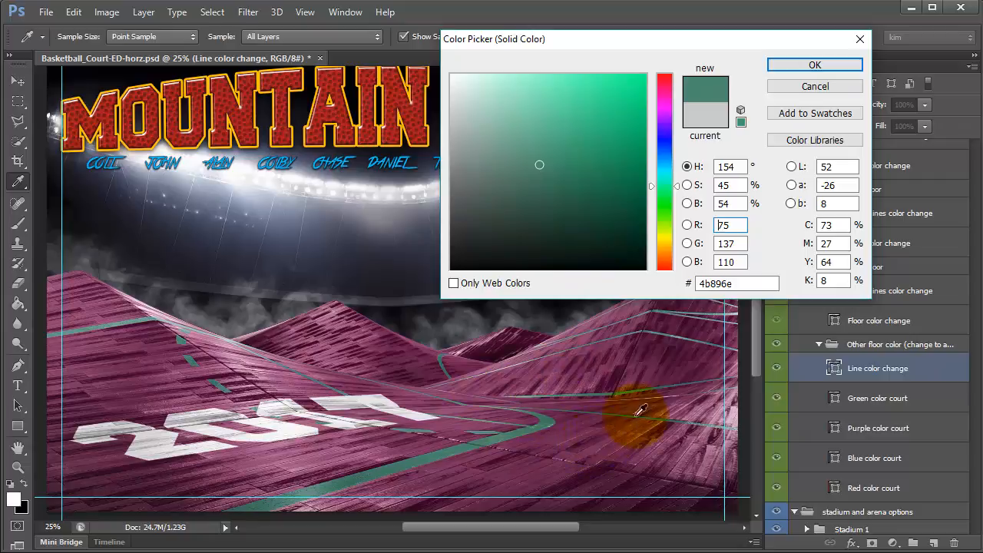
pyautogui.click(816, 65)
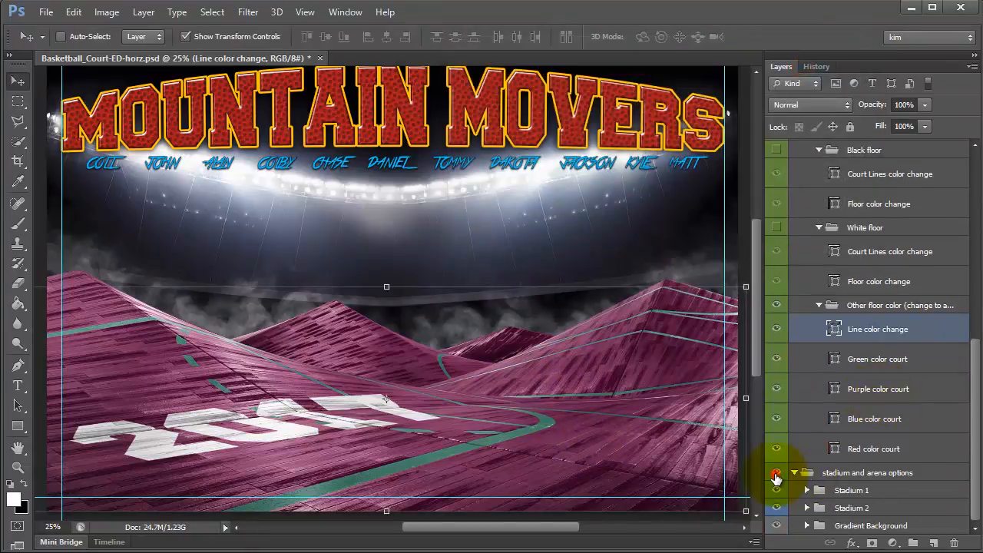
# - Toggle the stadium and arena options group off and on, and show the Black floor group
pyautogui.click(776, 476)
pyautogui.click(776, 477)
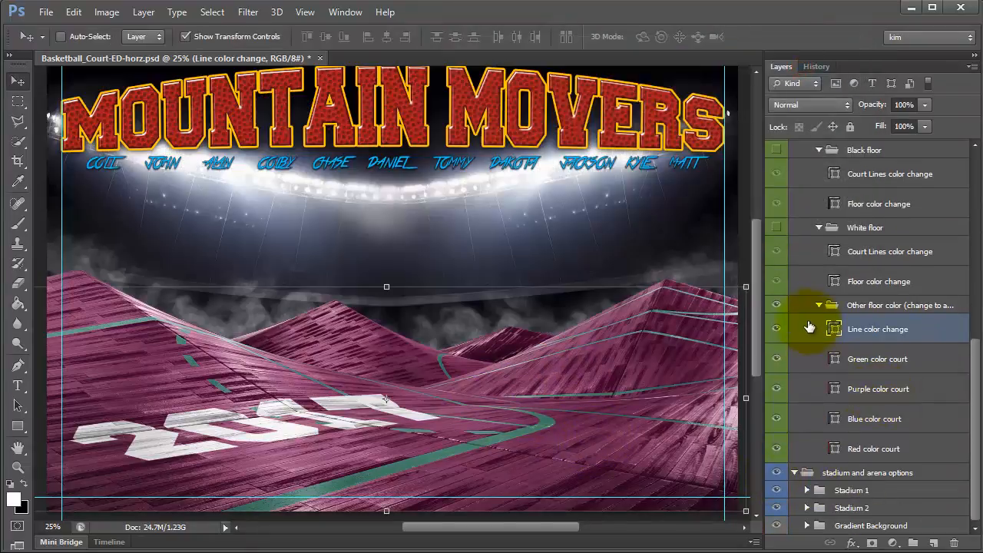
pyautogui.scroll(2, 841, 311)
pyautogui.click(776, 245)
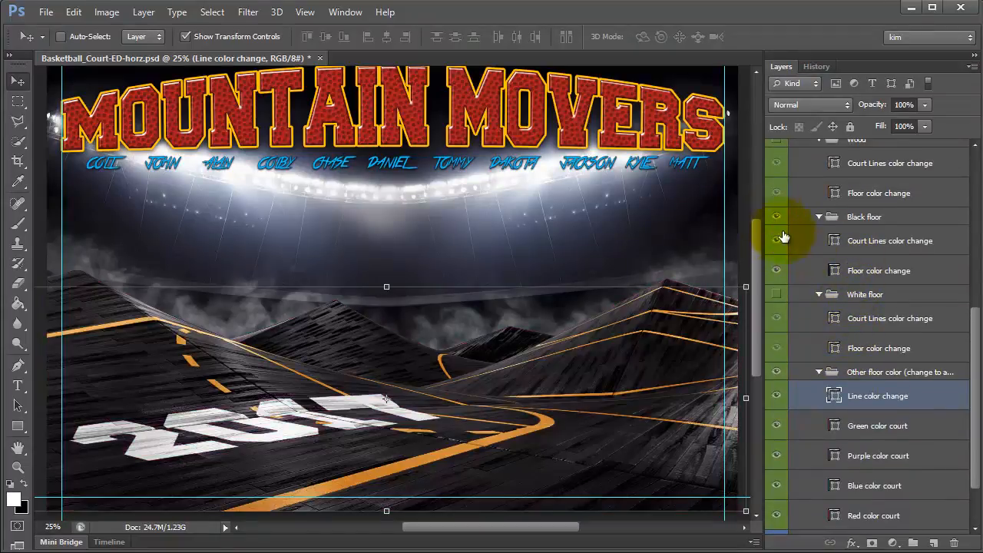
pyautogui.scroll(2, 840, 215)
# - Hide the Stadium 1 group to reveal the second arena, and expand the Stadium 2 group to view its light layers
pyautogui.scroll(-4, 840, 223)
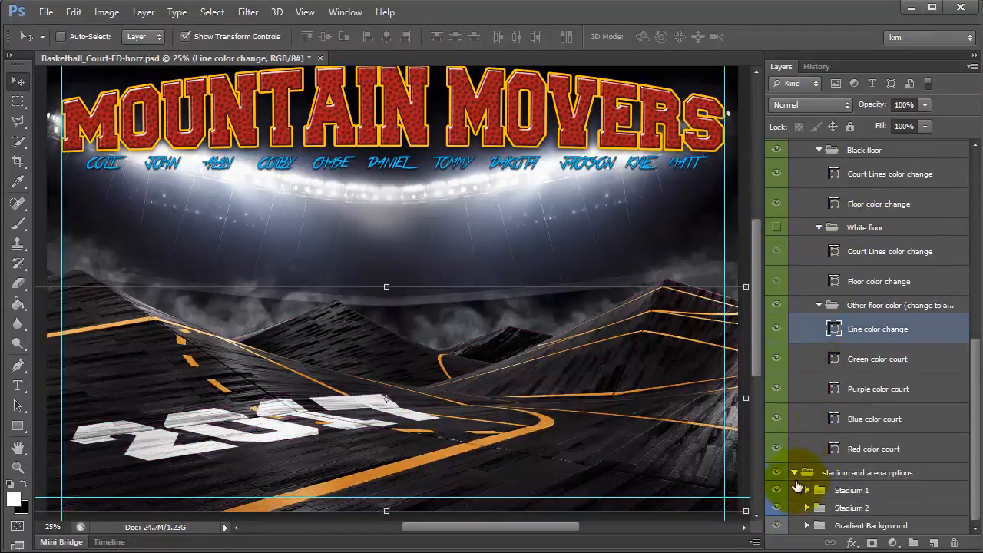
pyautogui.click(849, 492)
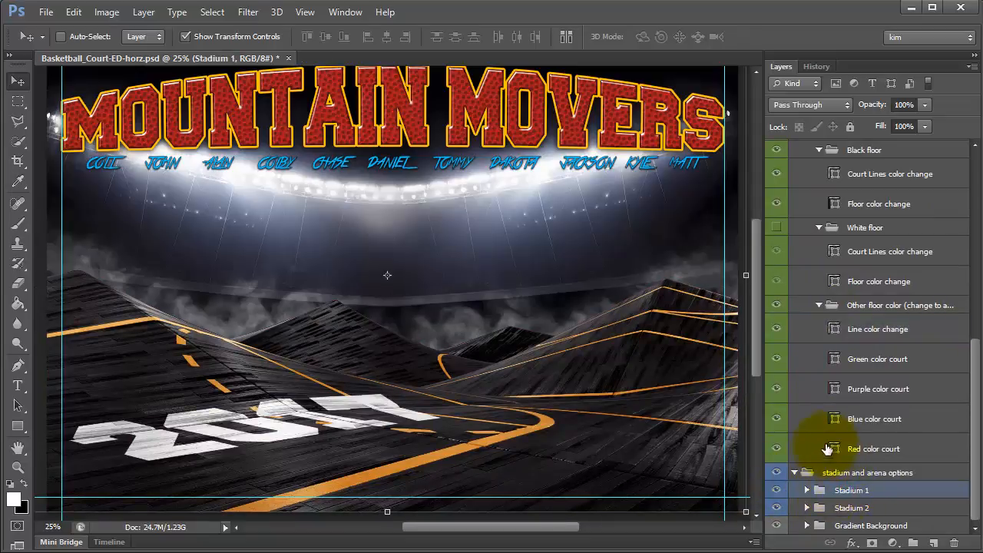
pyautogui.click(776, 491)
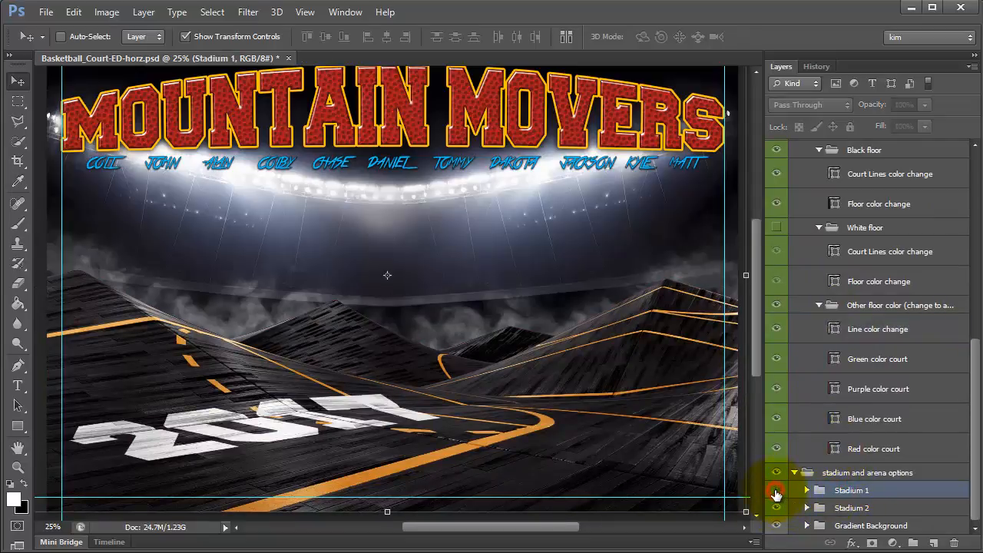
pyautogui.click(845, 511)
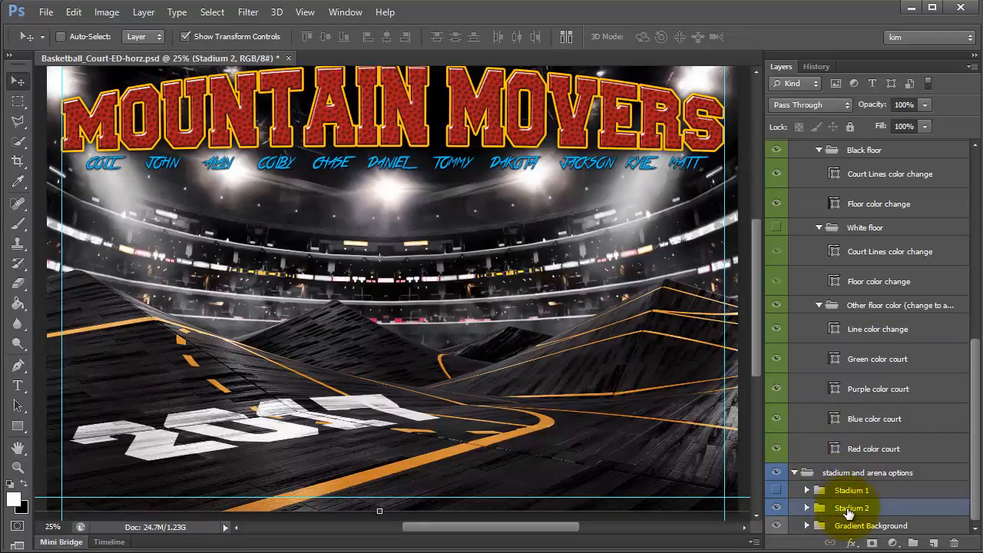
pyautogui.click(804, 512)
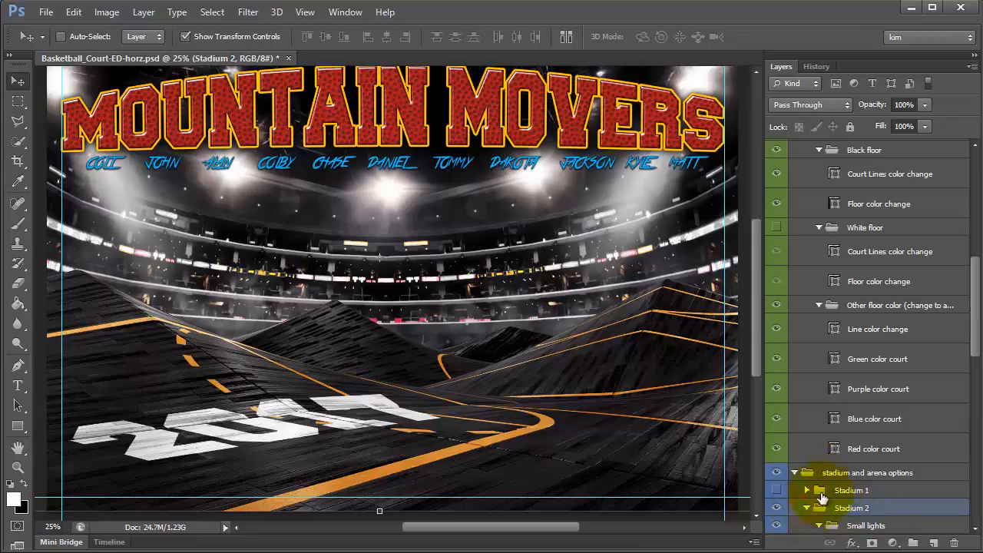
pyautogui.scroll(-5, 879, 431)
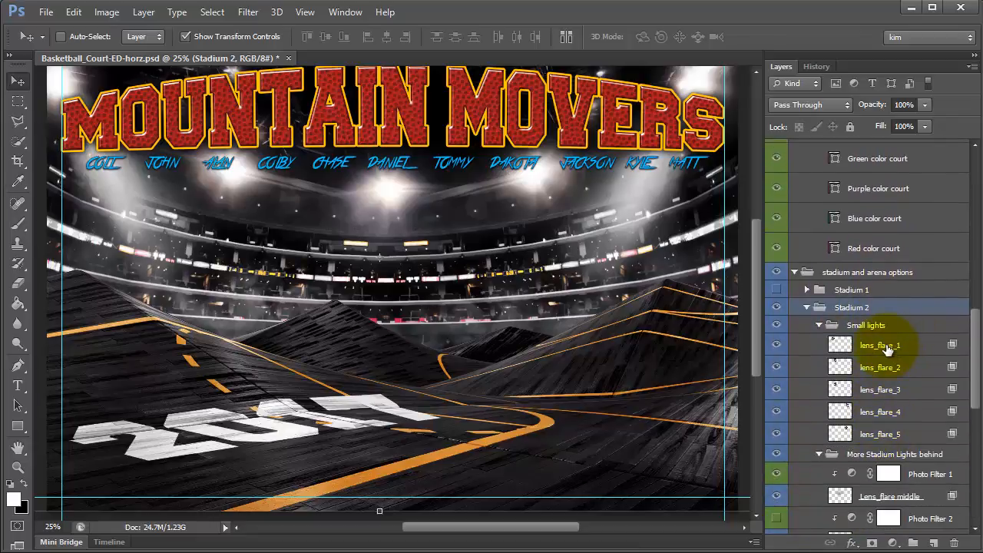
# - Review the light, smoke and background layers in the Stadium 2 group, collapse it, and show the Stadium 1 group
pyautogui.scroll(-6, 884, 469)
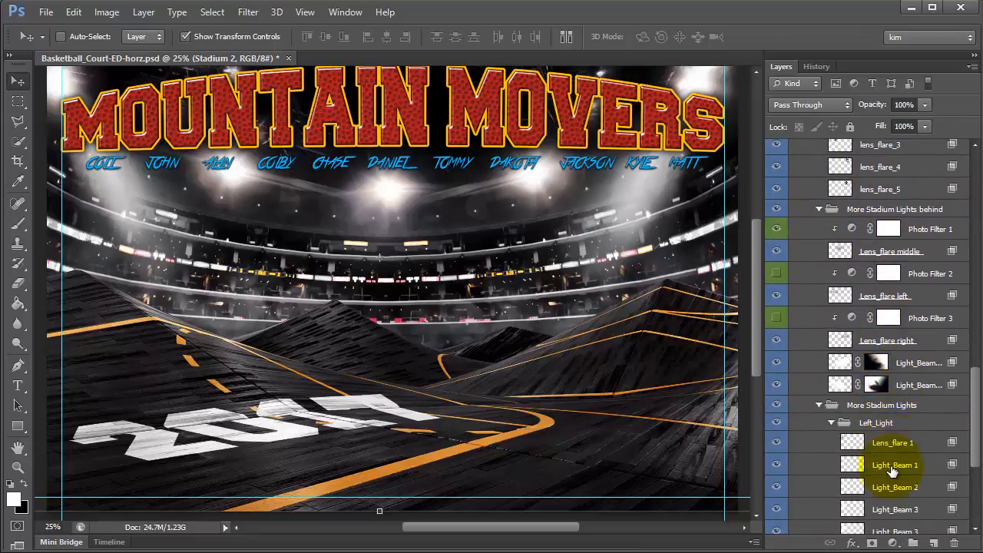
pyautogui.scroll(-4, 891, 470)
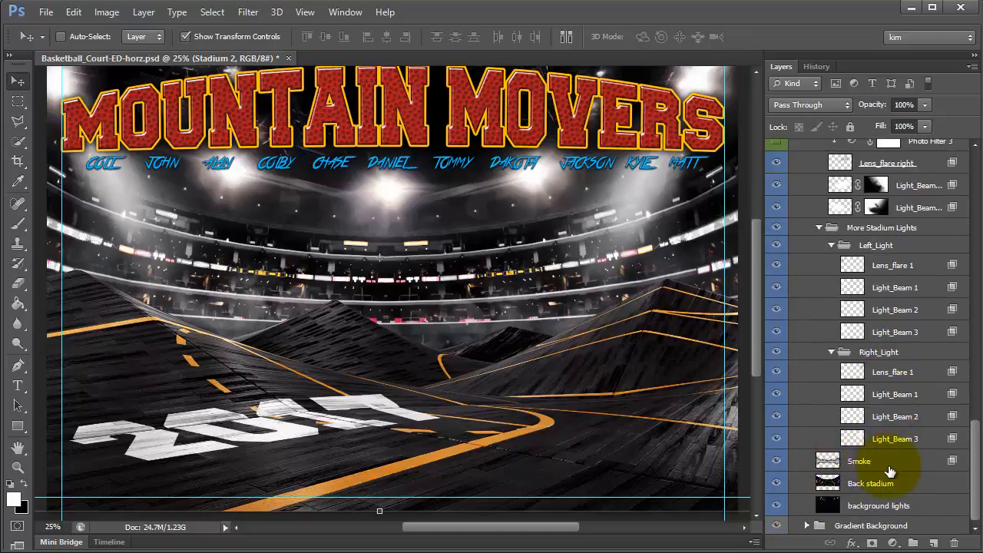
pyautogui.scroll(10, 884, 468)
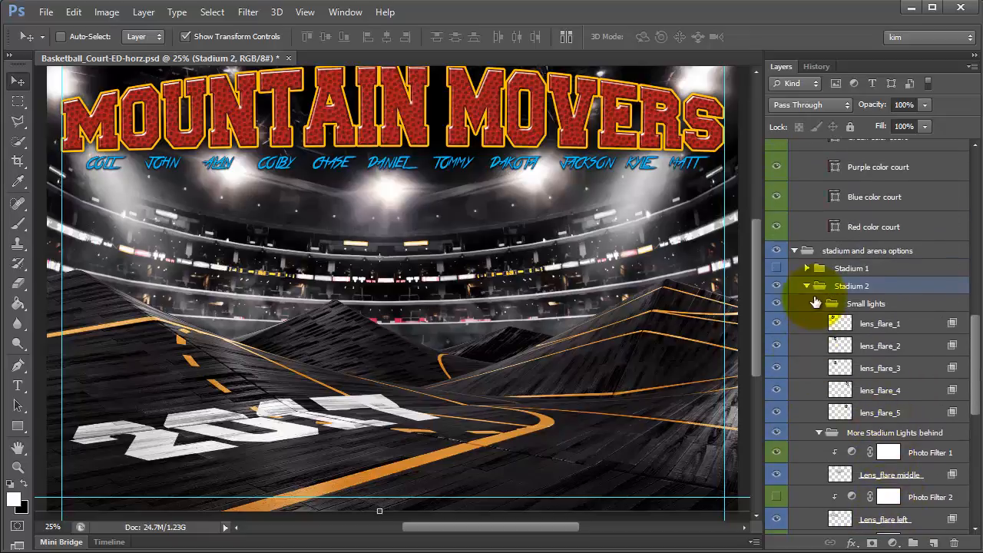
pyautogui.click(807, 285)
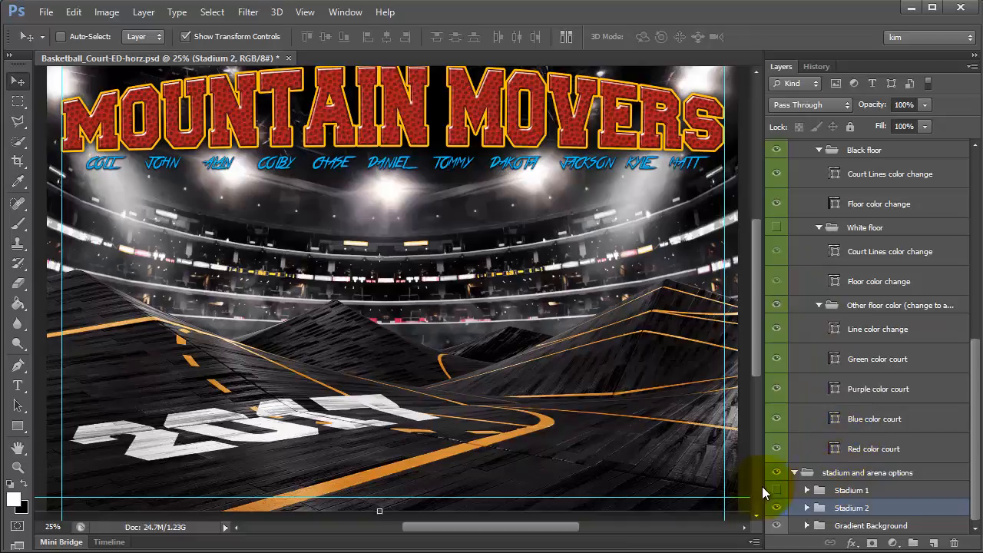
pyautogui.click(775, 491)
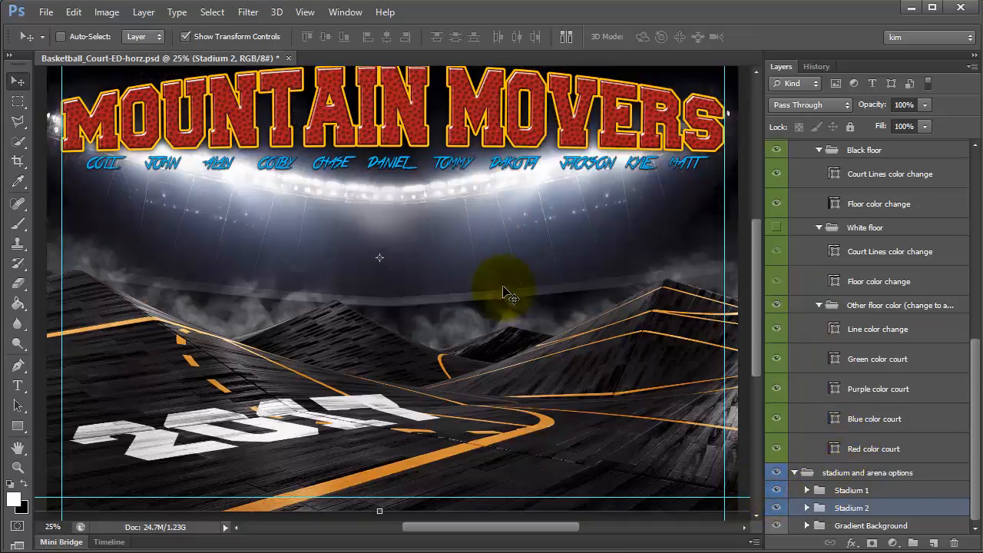
pyautogui.click(880, 490)
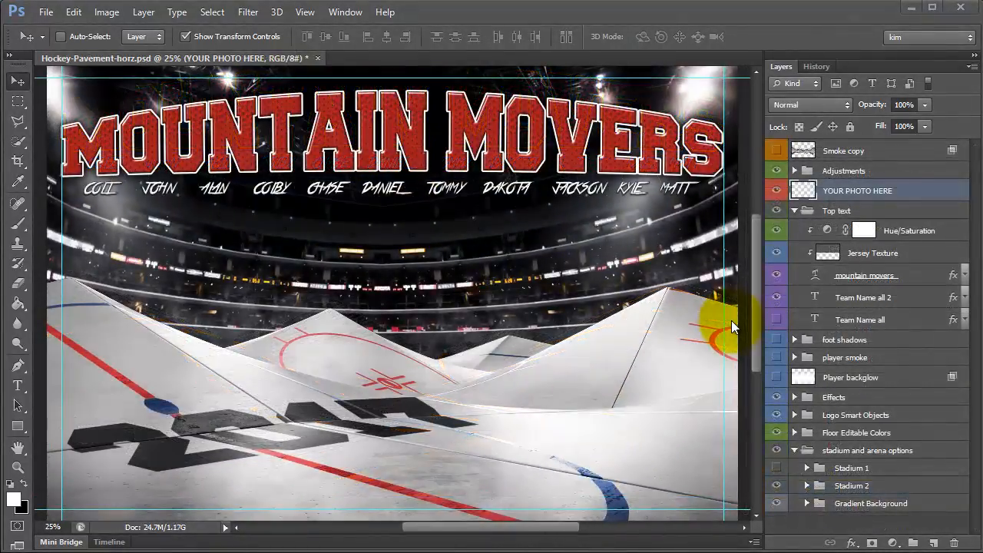
# - In the Hockey-Pavement-horz.psd template, expand the Floor Editable Colors group and show the Red floor group
pyautogui.scroll(-2, 889, 409)
pyautogui.scroll(1, 875, 421)
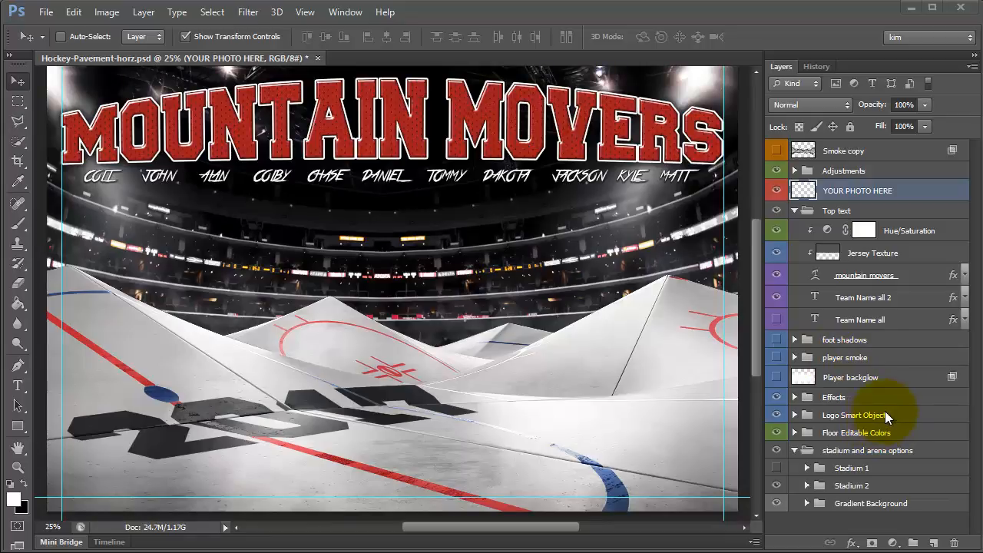
pyautogui.click(796, 433)
pyautogui.scroll(-3, 860, 415)
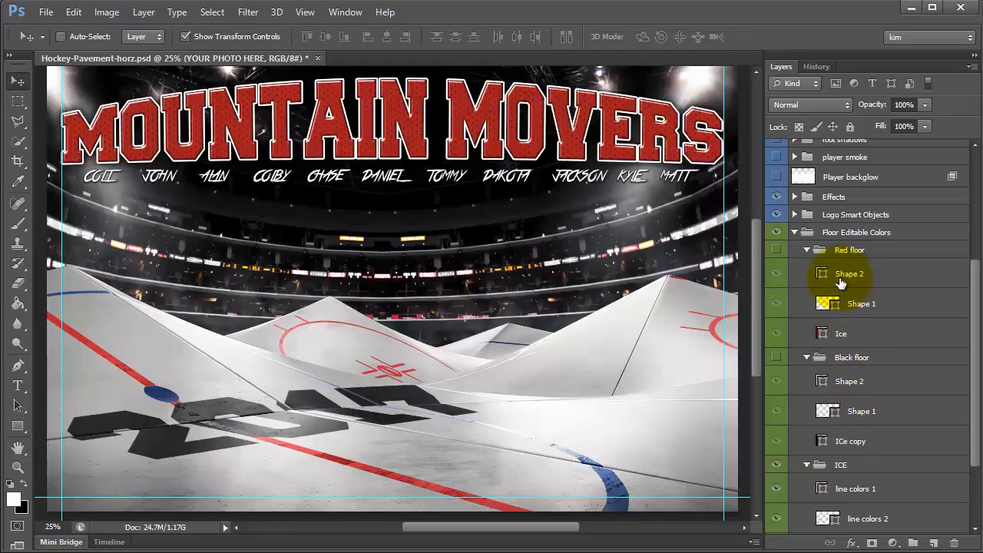
pyautogui.click(777, 250)
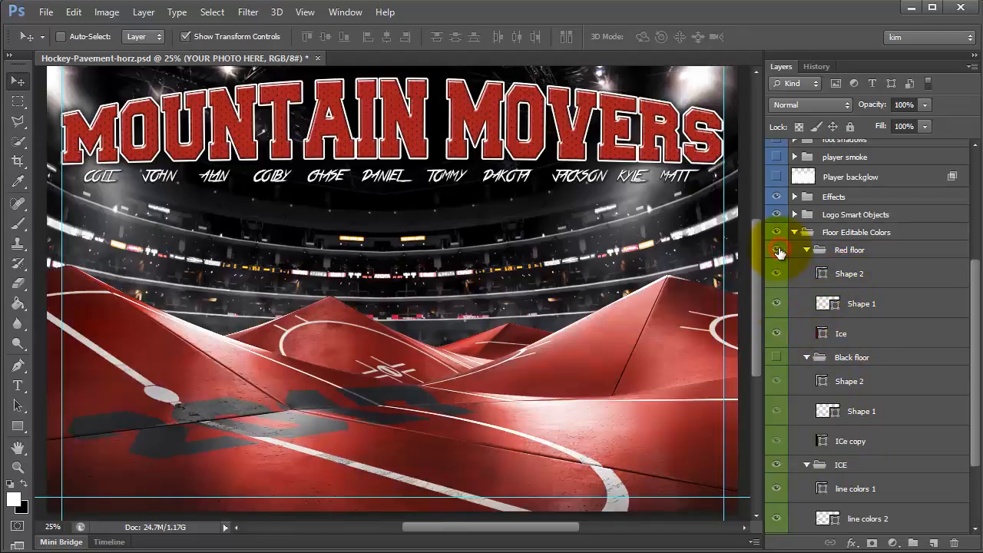
# - Recolor the Shape 2 fill layer in the Red floor group to teal 2299a7
pyautogui.click(864, 279)
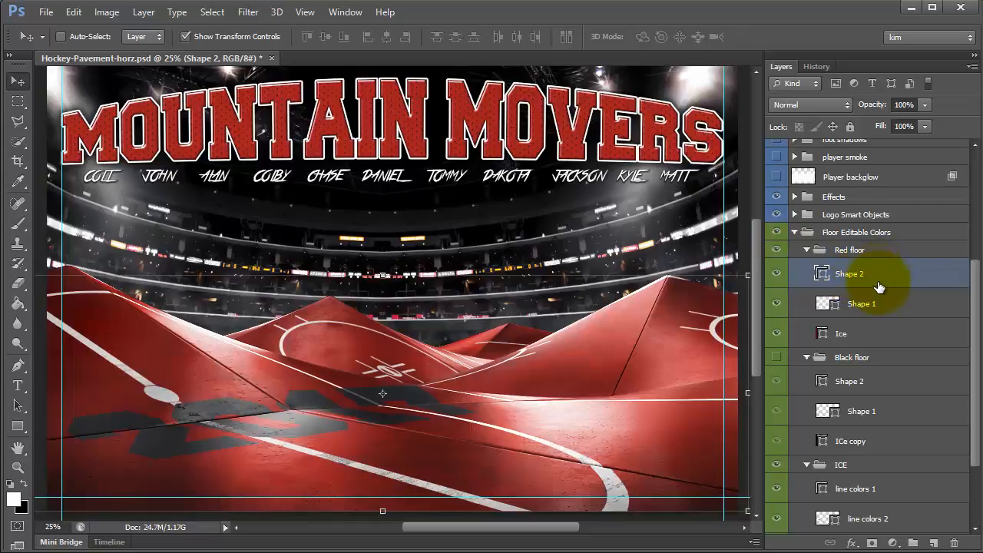
pyautogui.doubleClick(822, 274)
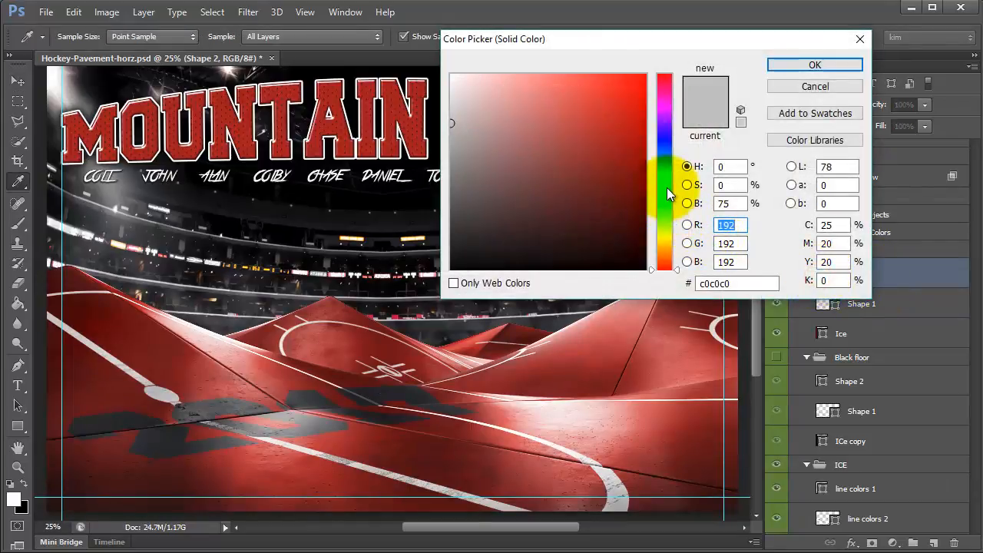
pyautogui.click(665, 168)
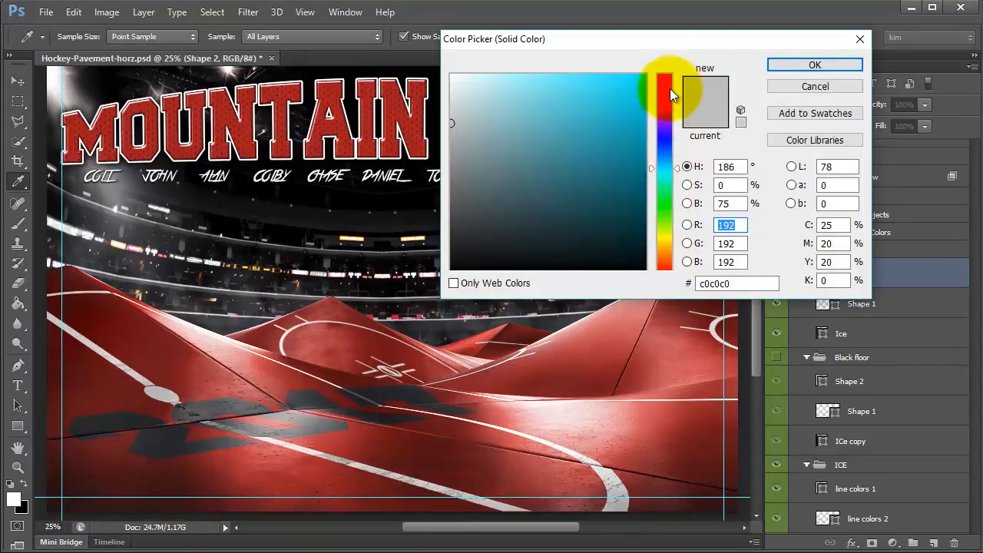
pyautogui.click(606, 141)
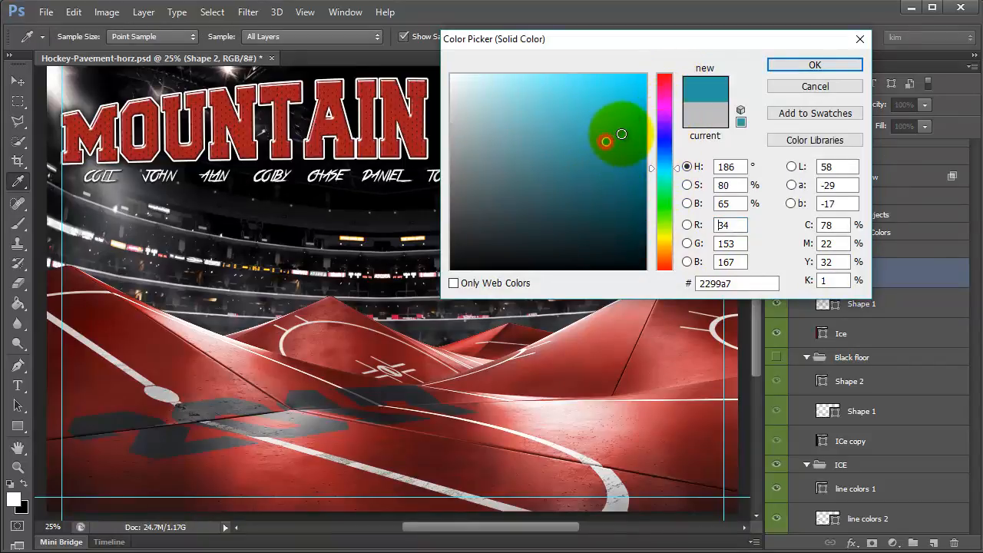
pyautogui.click(802, 67)
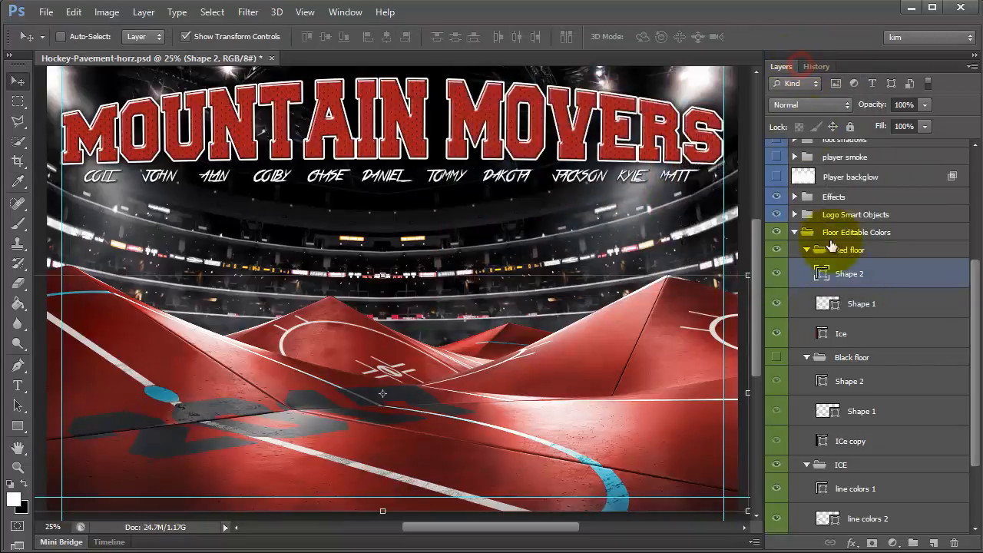
# - Recolor the Red floor's Shape 1 line layer, trying light blue 59c6d0 and violet-blue 5f59d0 and ending on a pinkish red sampled from the artwork
pyautogui.doubleClick(826, 305)
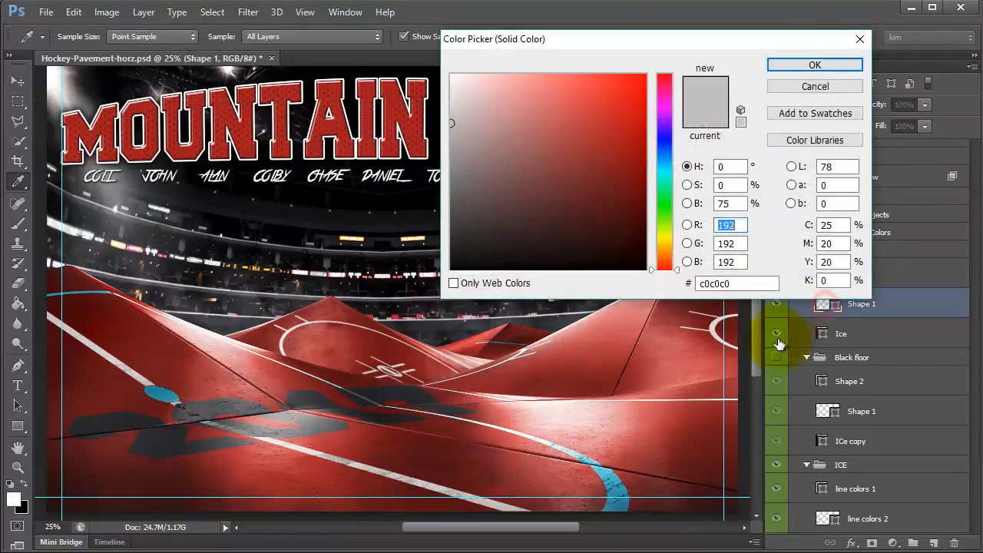
pyautogui.click(624, 475)
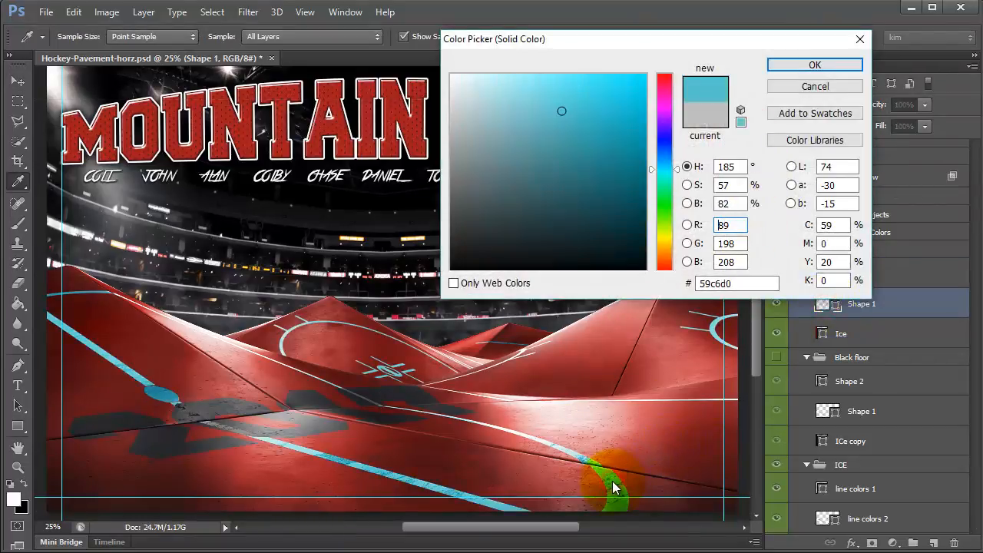
pyautogui.click(672, 138)
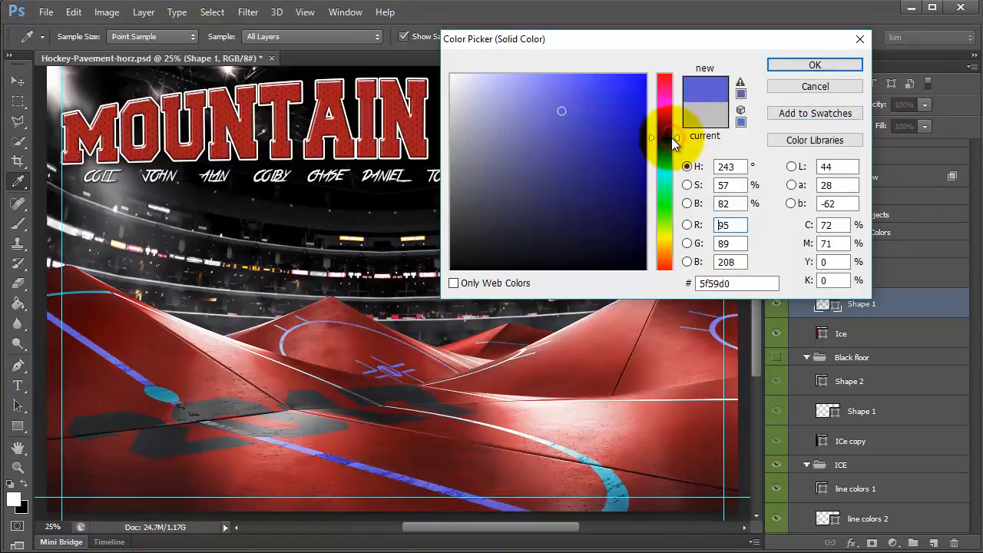
pyautogui.click(607, 484)
pyautogui.click(829, 70)
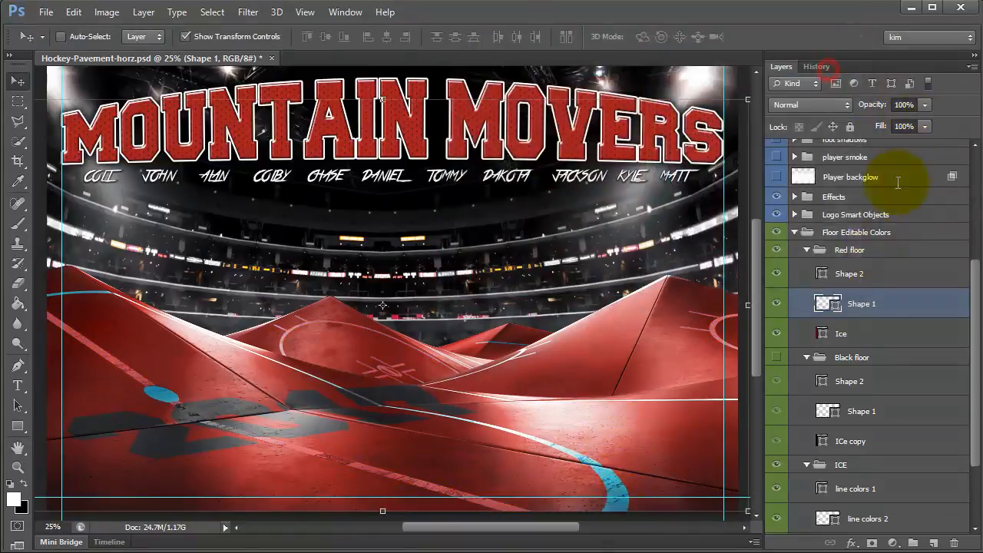
# - Try green 007706, blue 000977 and purple 5a0077 on the Red floor's Ice layer, and discard the color change
pyautogui.doubleClick(822, 336)
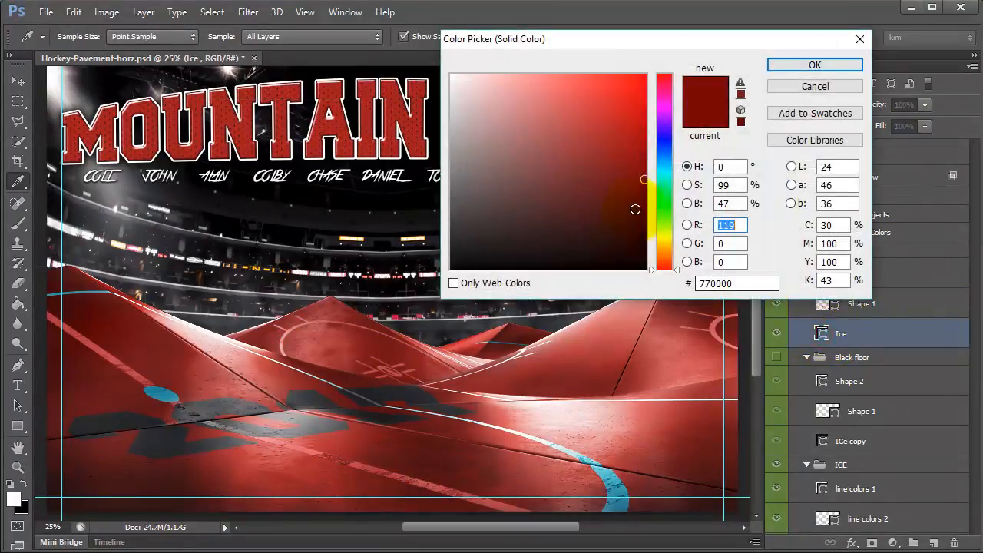
pyautogui.click(670, 204)
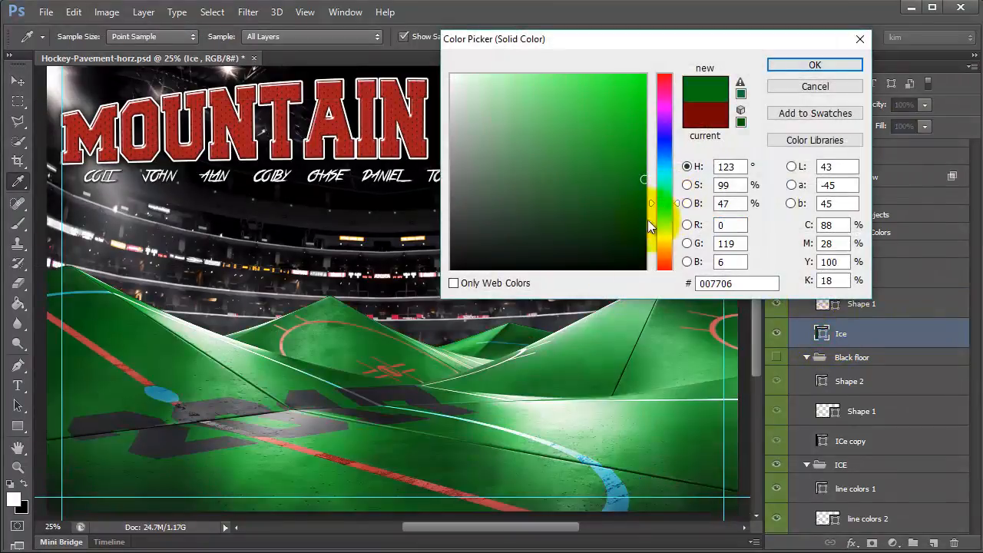
pyautogui.click(662, 142)
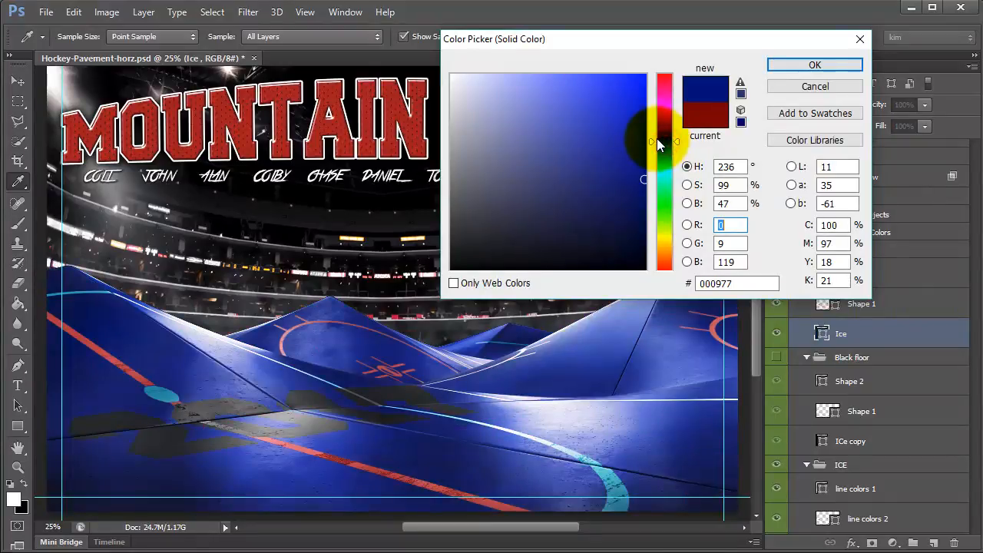
pyautogui.moveTo(665, 132); pyautogui.dragTo(665, 114)
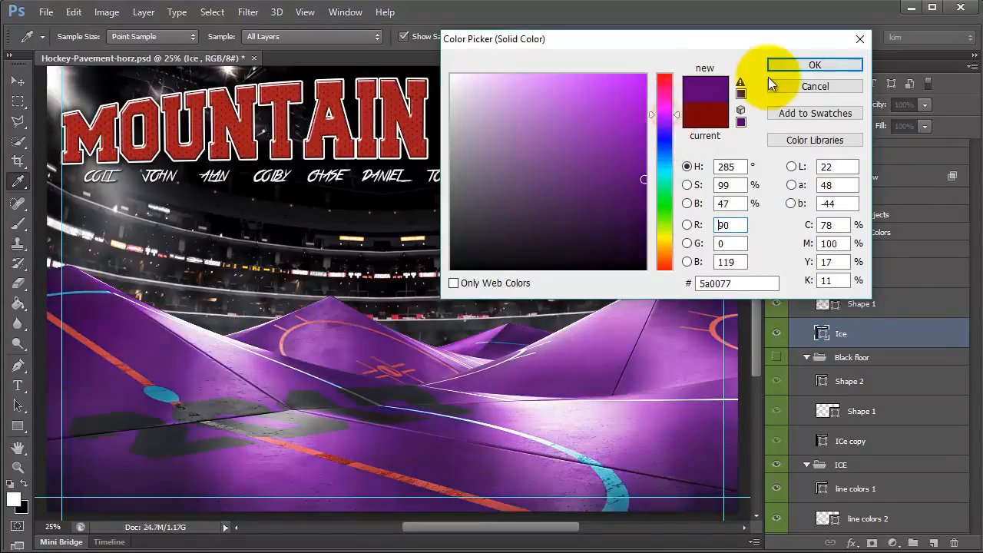
pyautogui.click(812, 88)
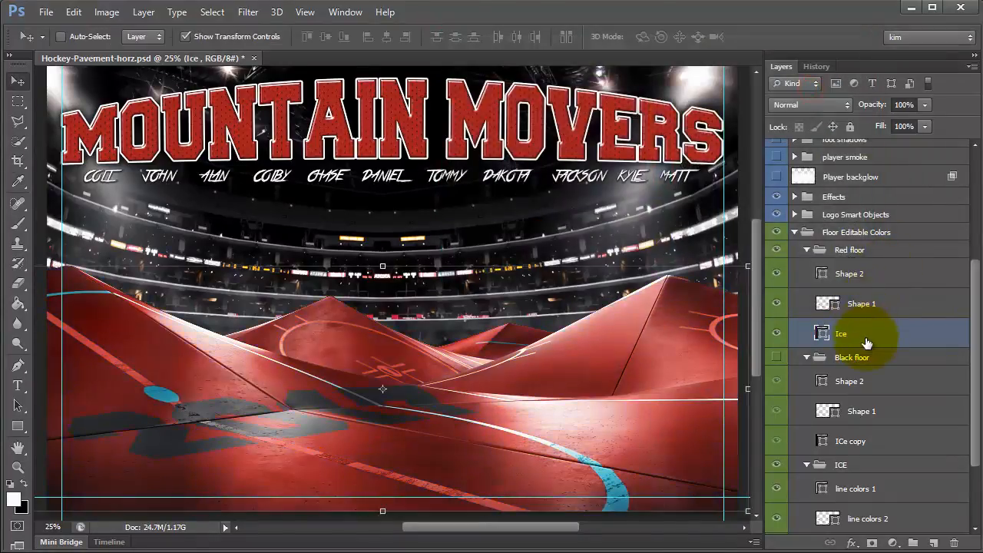
# - Hide the Red floor group and show the Black floor group on the hockey rink
pyautogui.click(776, 250)
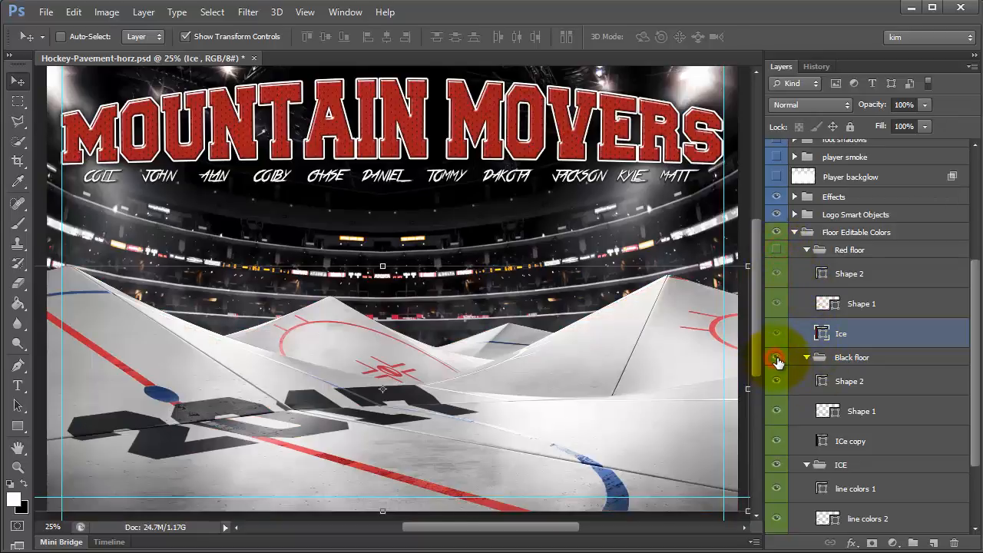
pyautogui.click(776, 358)
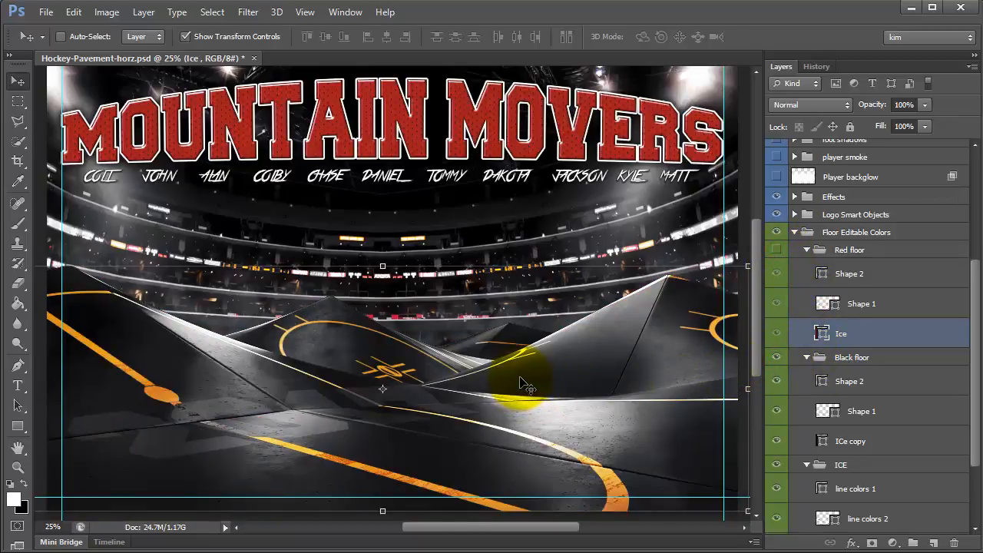
pyautogui.scroll(-2, 520, 377)
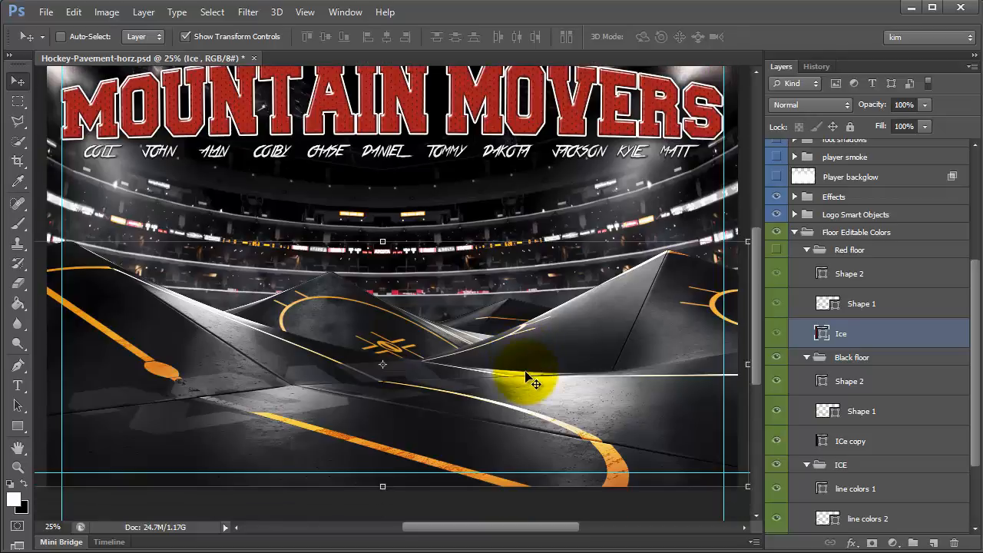
# - Hide the Shape 2 and Shape 1 line layers in the Black floor group to remove the rink markings
pyautogui.click(776, 381)
pyautogui.click(776, 412)
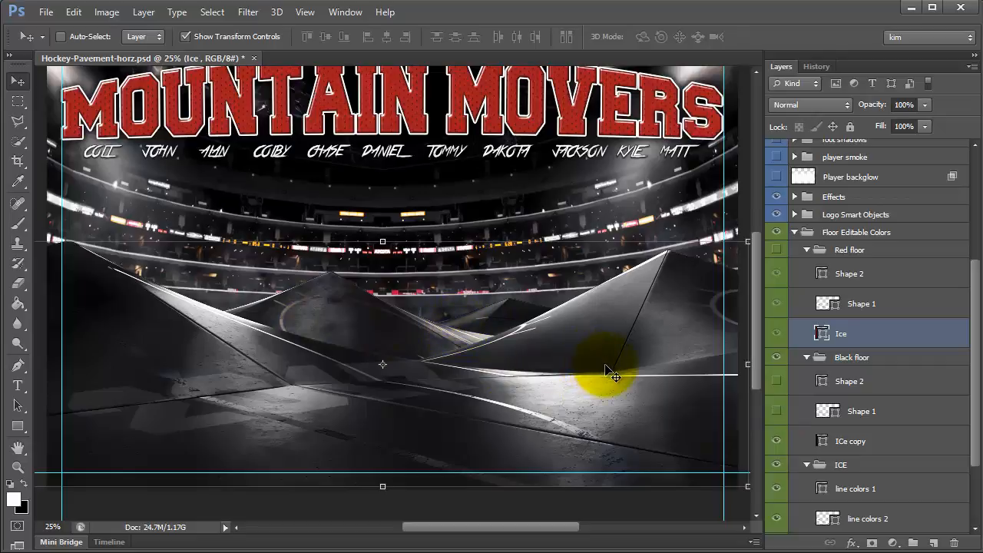
pyautogui.moveTo(615, 375); pyautogui.dragTo(615, 350)
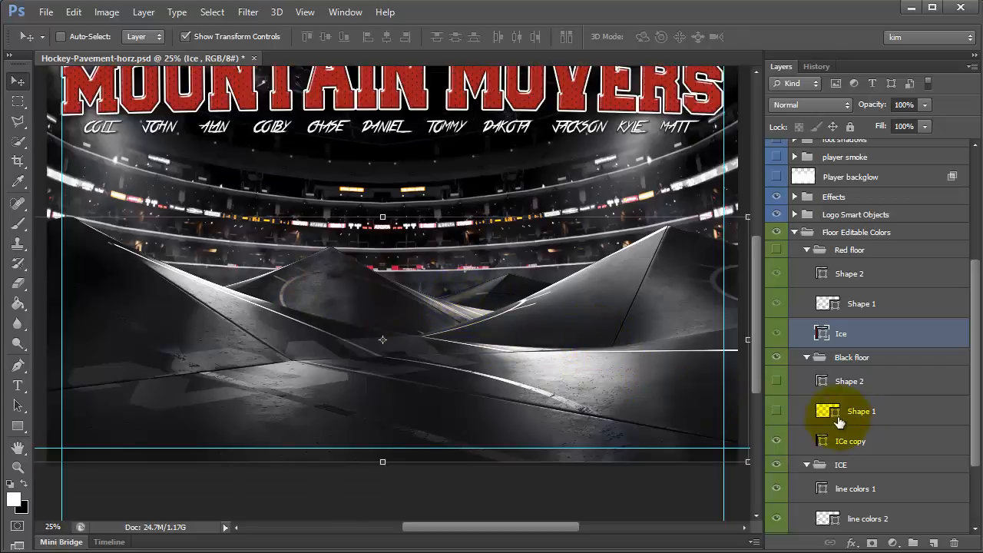
# - Hide the Black floor group to return to the white ice, and show the Stadium 1 background group
pyautogui.click(776, 357)
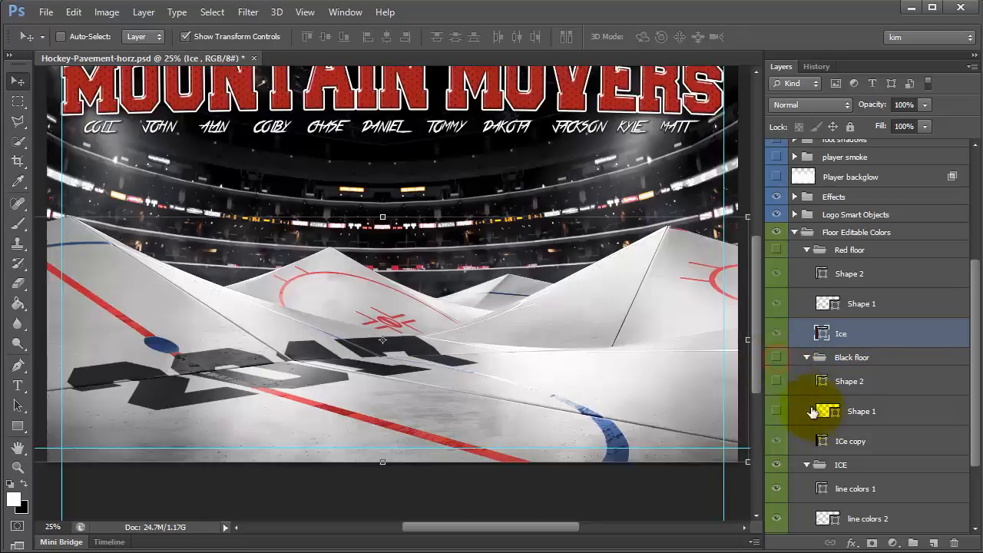
pyautogui.scroll(-1, 821, 426)
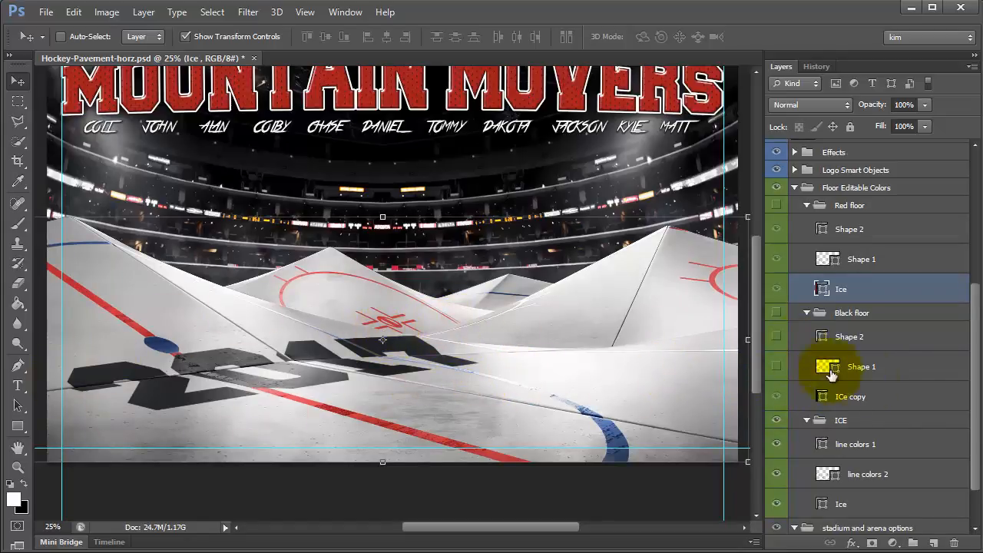
pyautogui.scroll(-1, 941, 437)
pyautogui.click(778, 490)
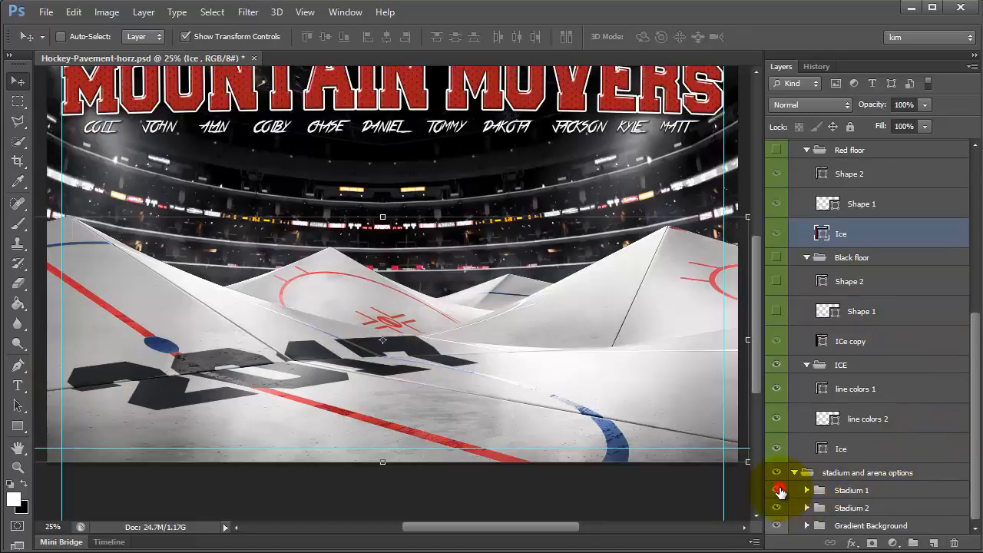
pyautogui.click(777, 490)
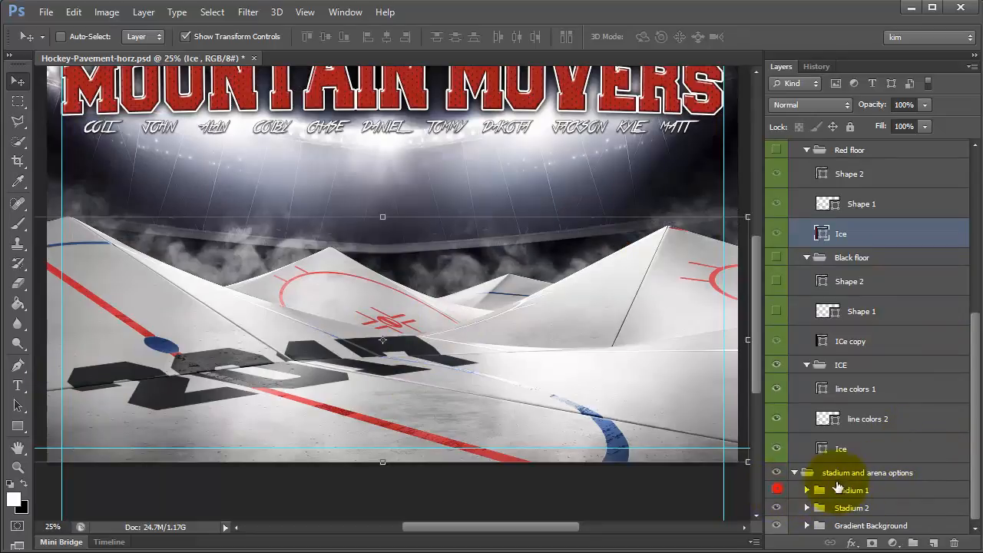